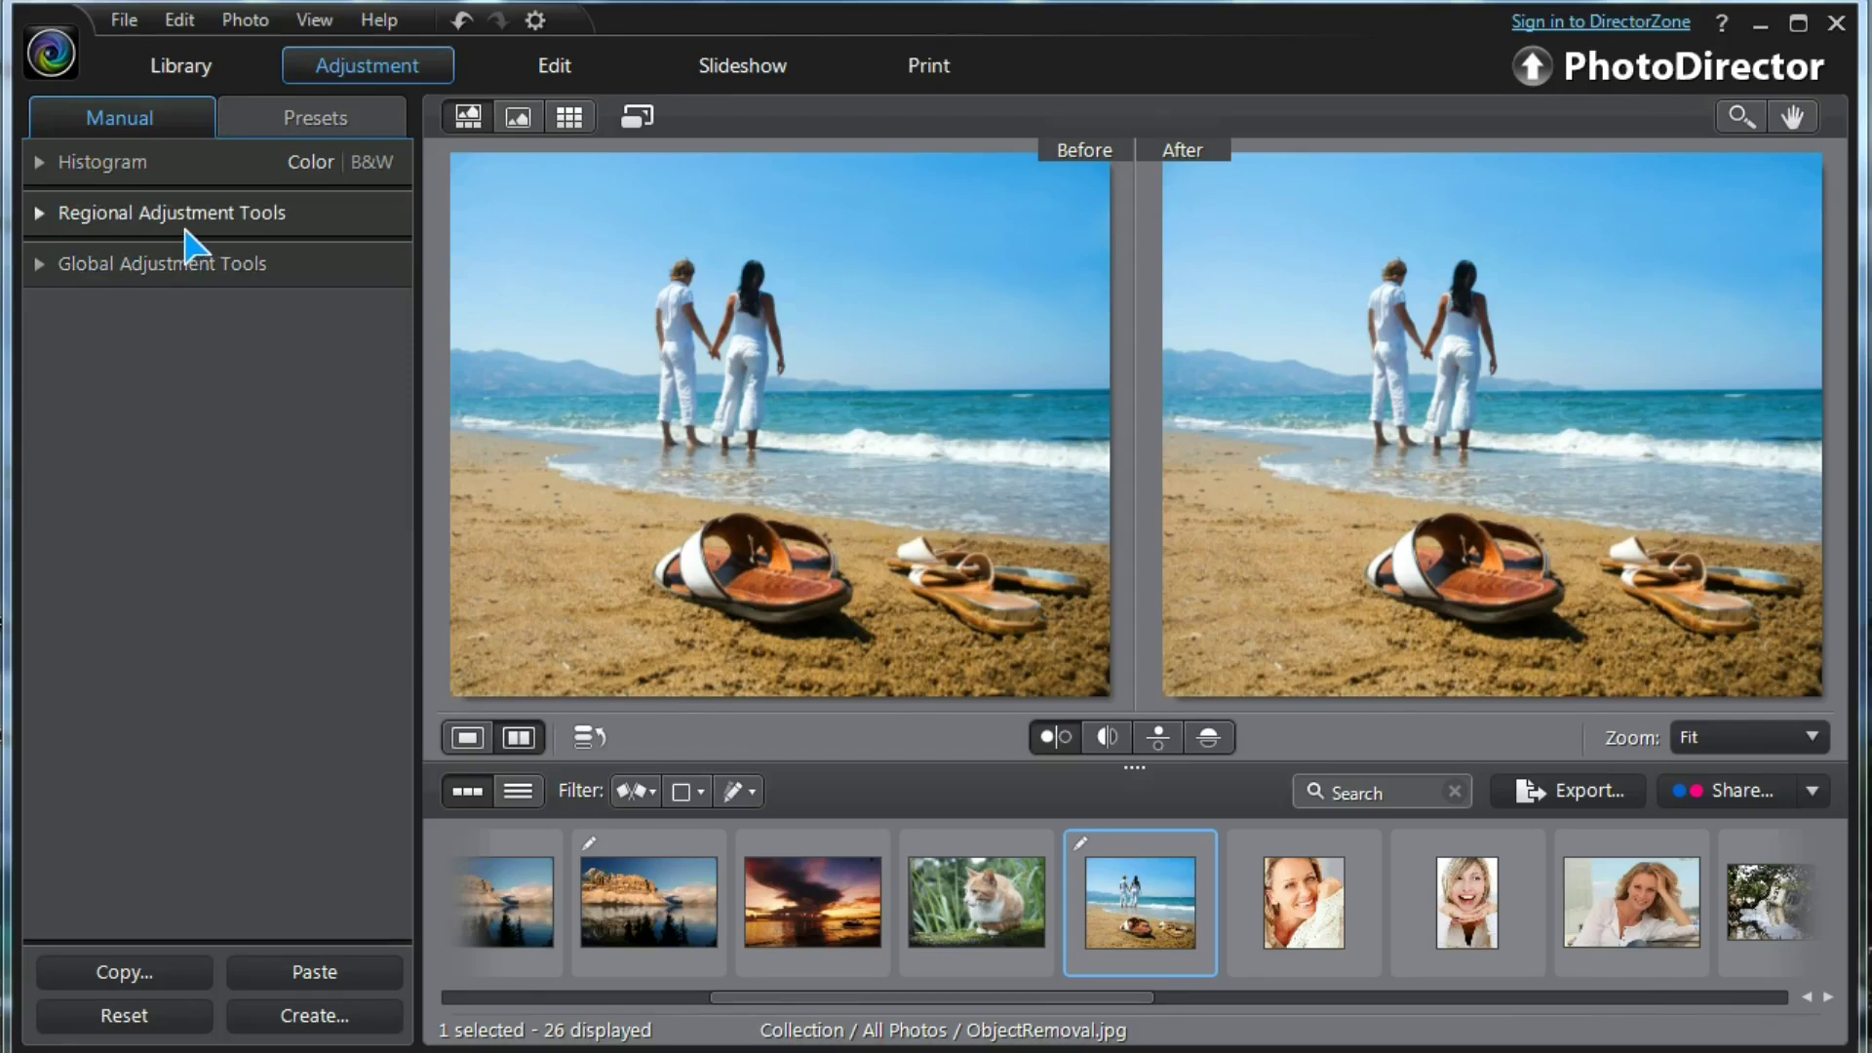
Expand Global Adjustment Tools and the White Balance section for the beach photo.
click(44, 267)
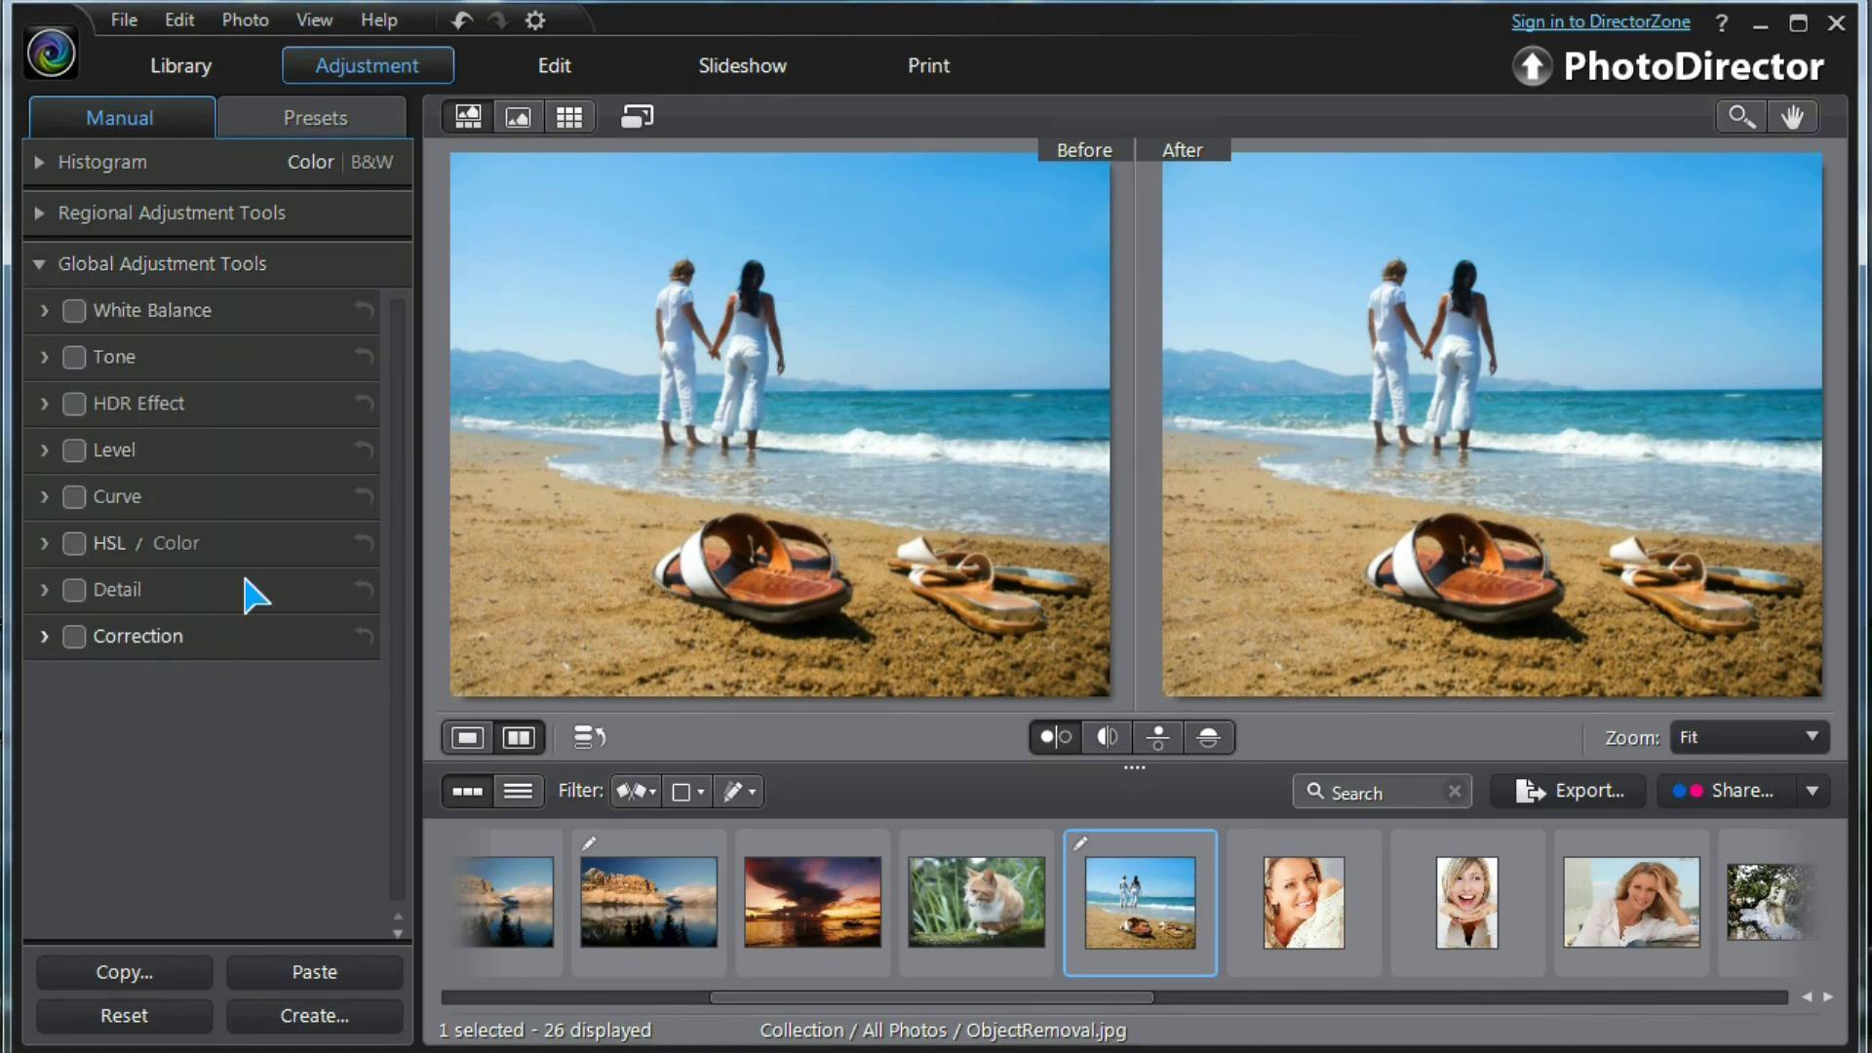
click(44, 310)
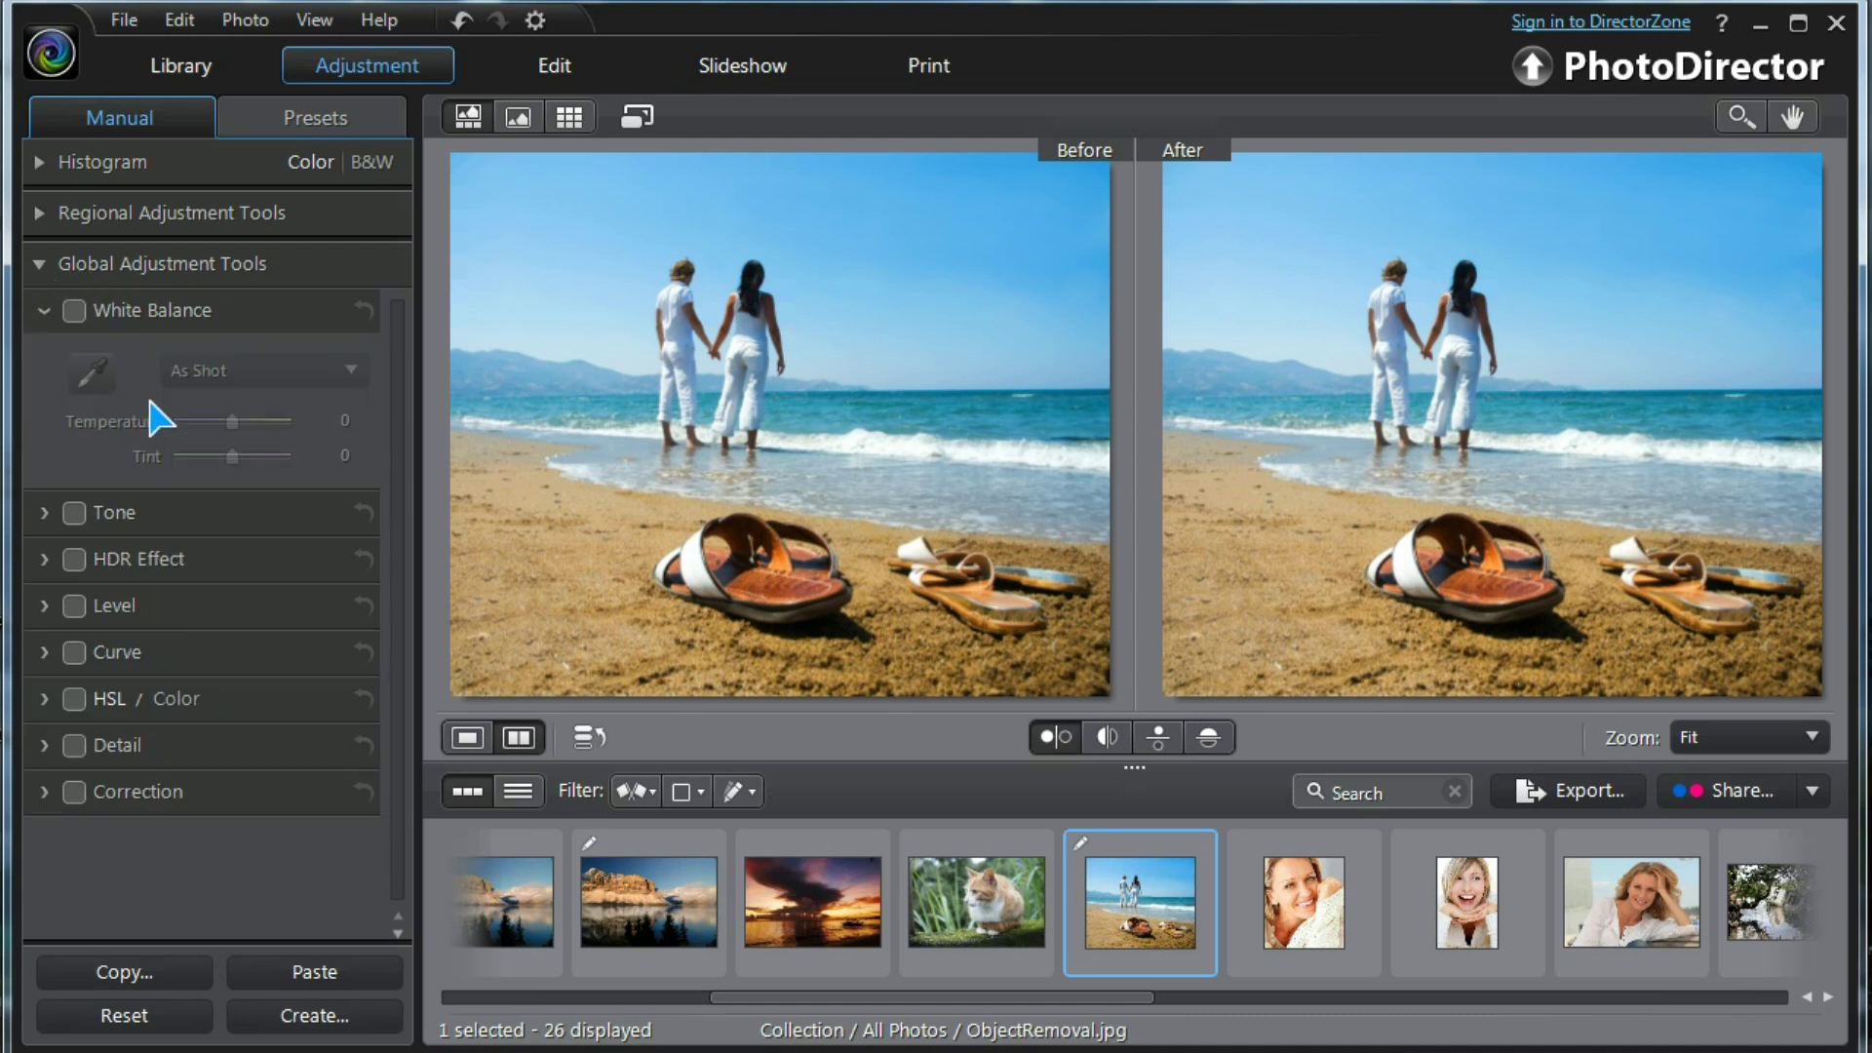
Enable White Balance and raise the beach photo's Temperature to 36.
click(75, 310)
click(235, 422)
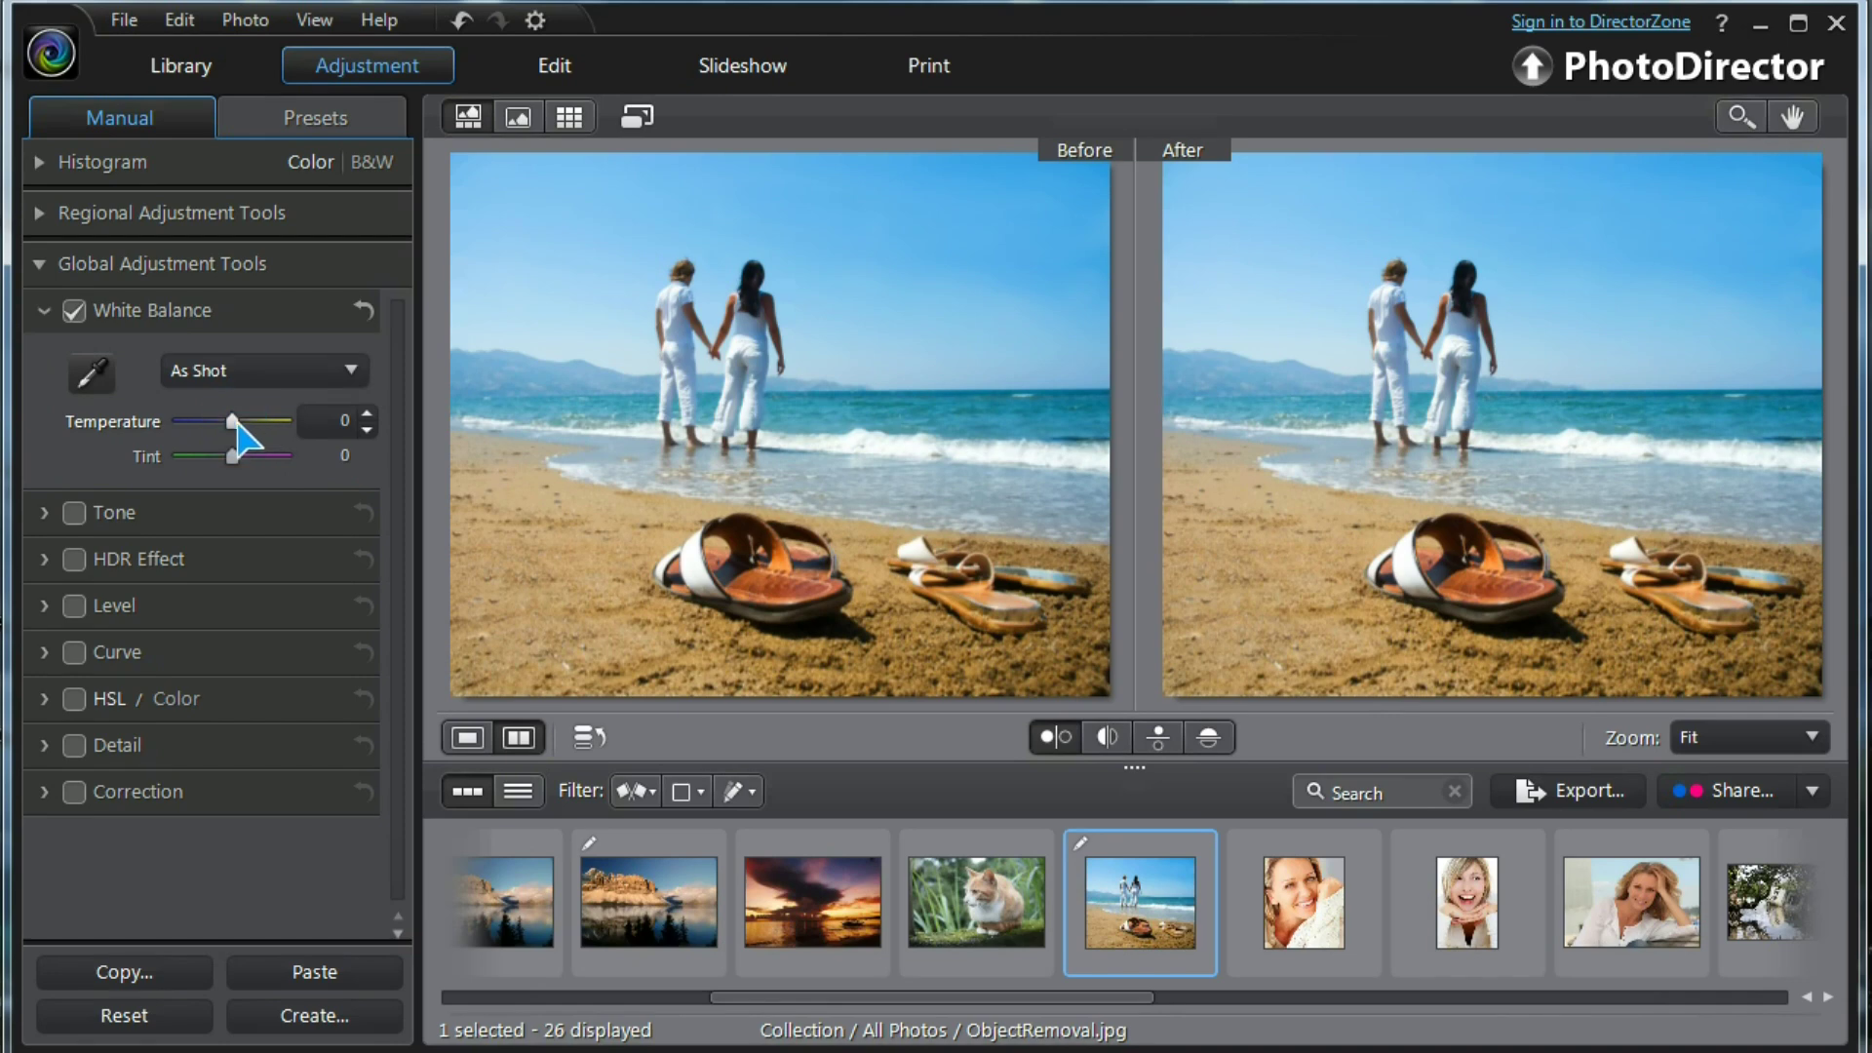
drag(237, 423, 258, 424)
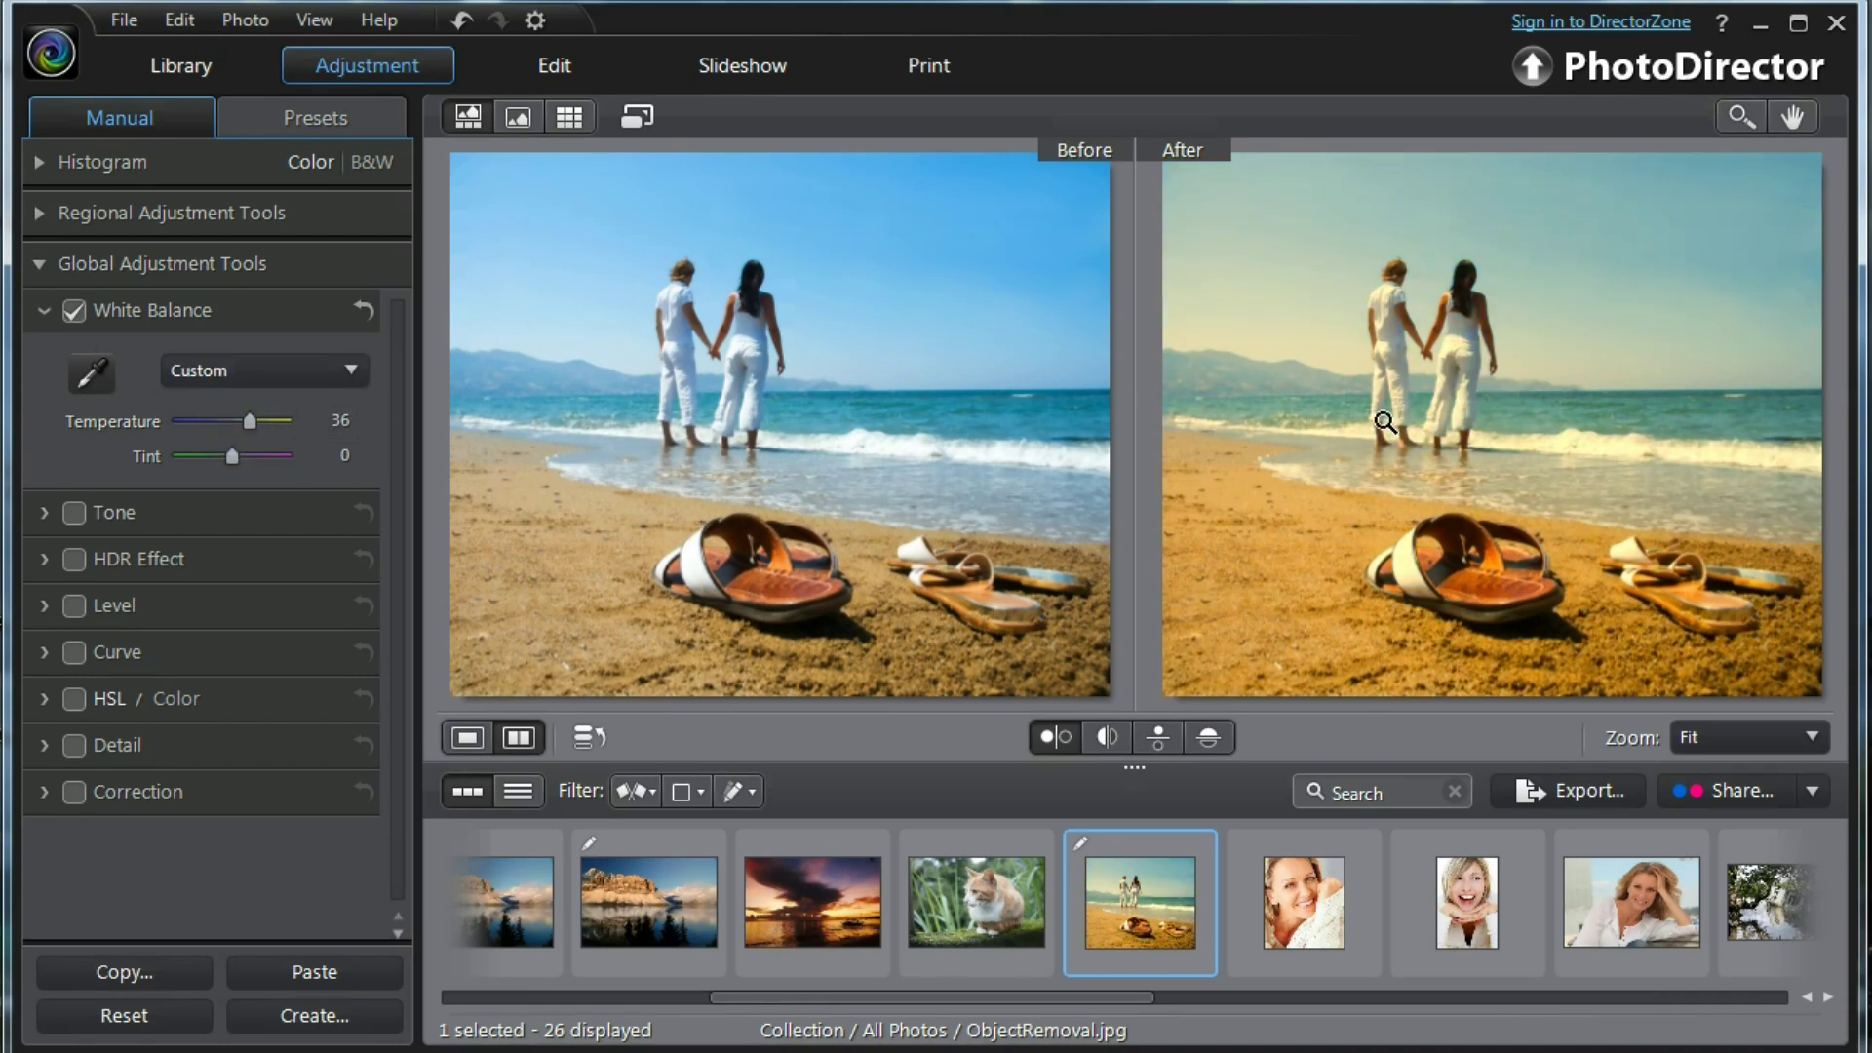
click(74, 560)
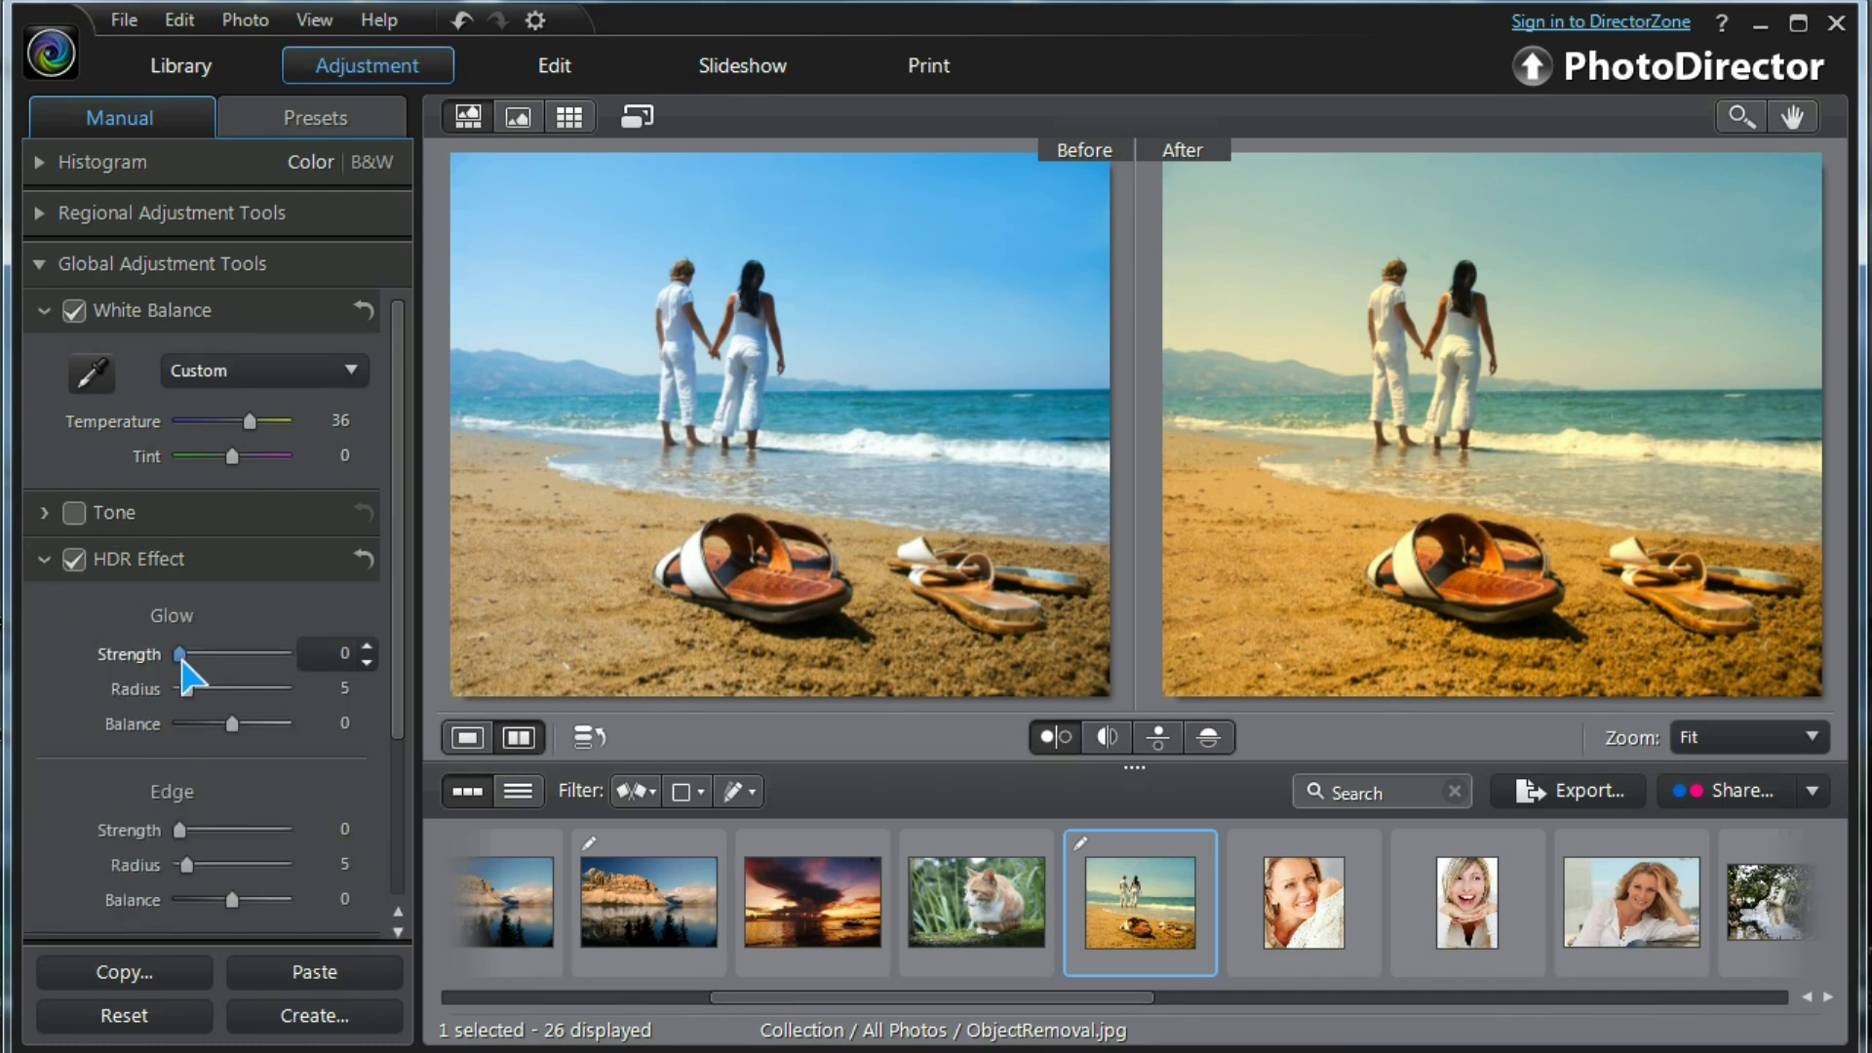
Set the HDR effect to Glow Strength 26, Glow Radius 14 and Edge Strength 29.
drag(183, 656, 206, 655)
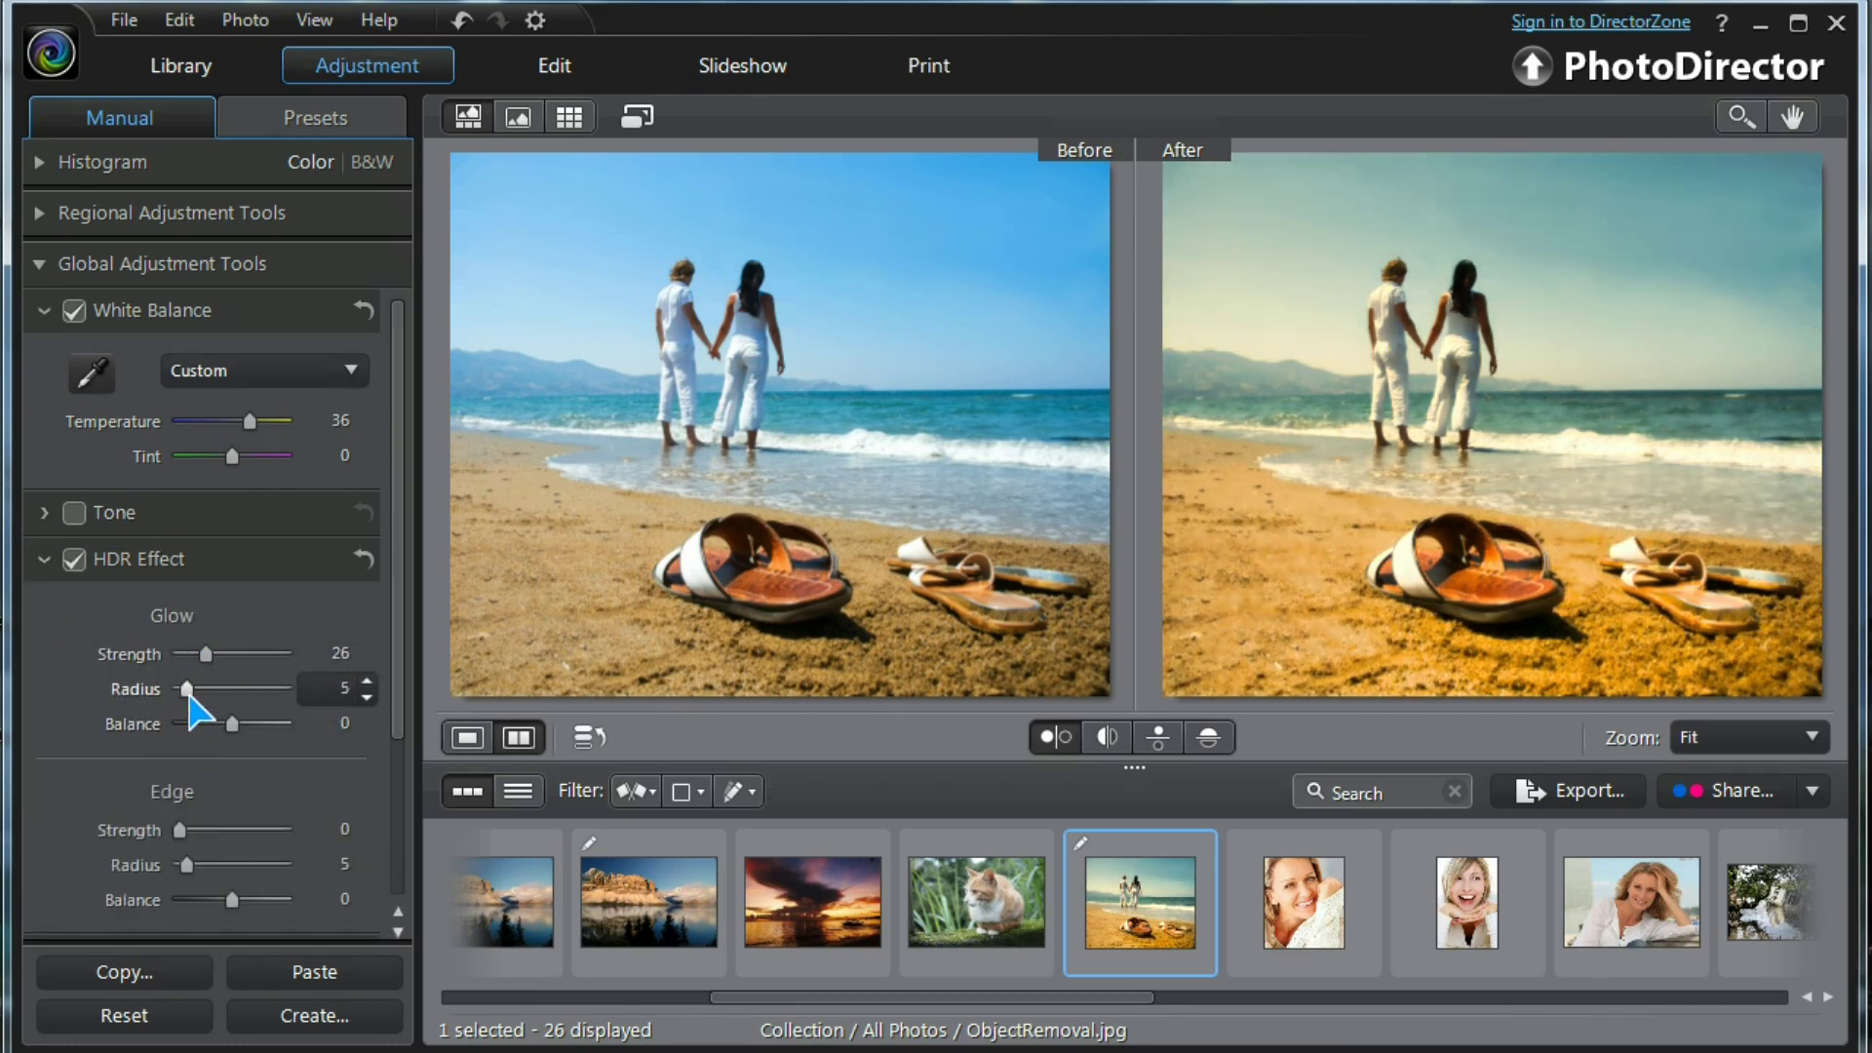
click(204, 691)
drag(181, 830, 215, 831)
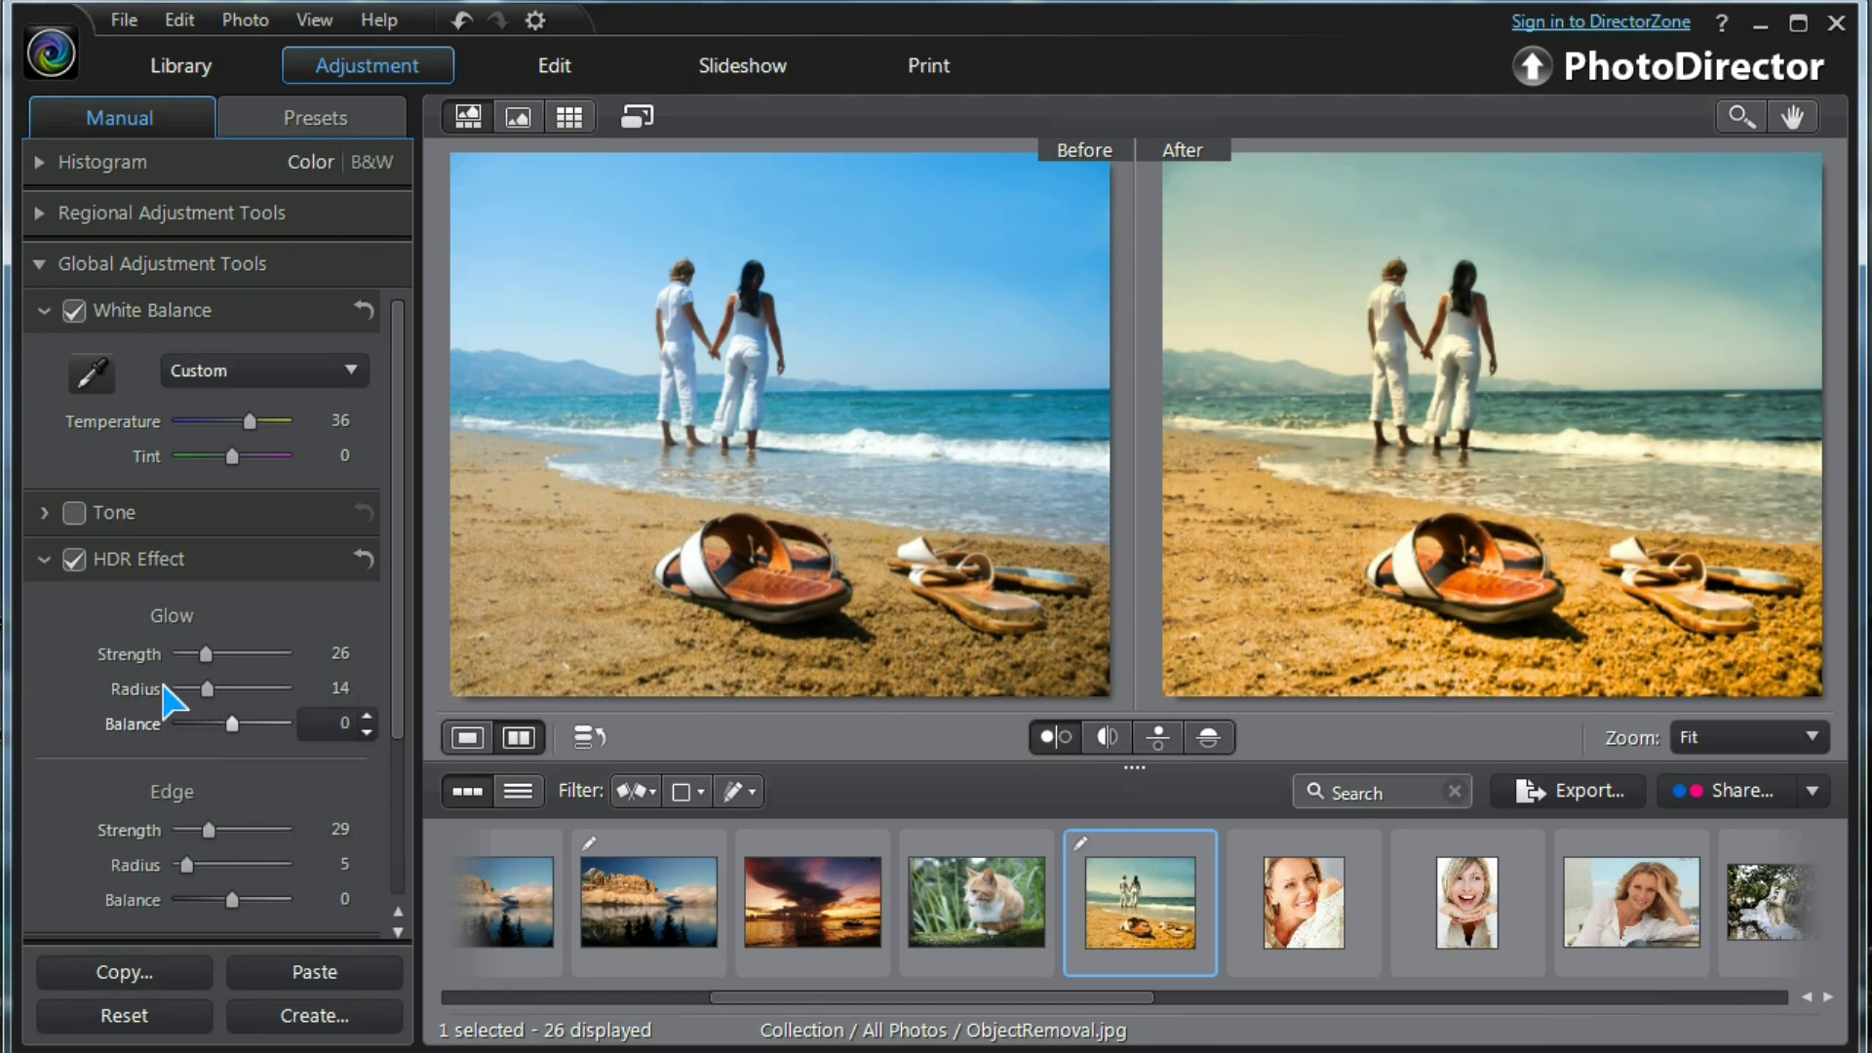
Toggle HDR and White Balance off and on to compare, then collapse Global Adjustment Tools.
click(45, 561)
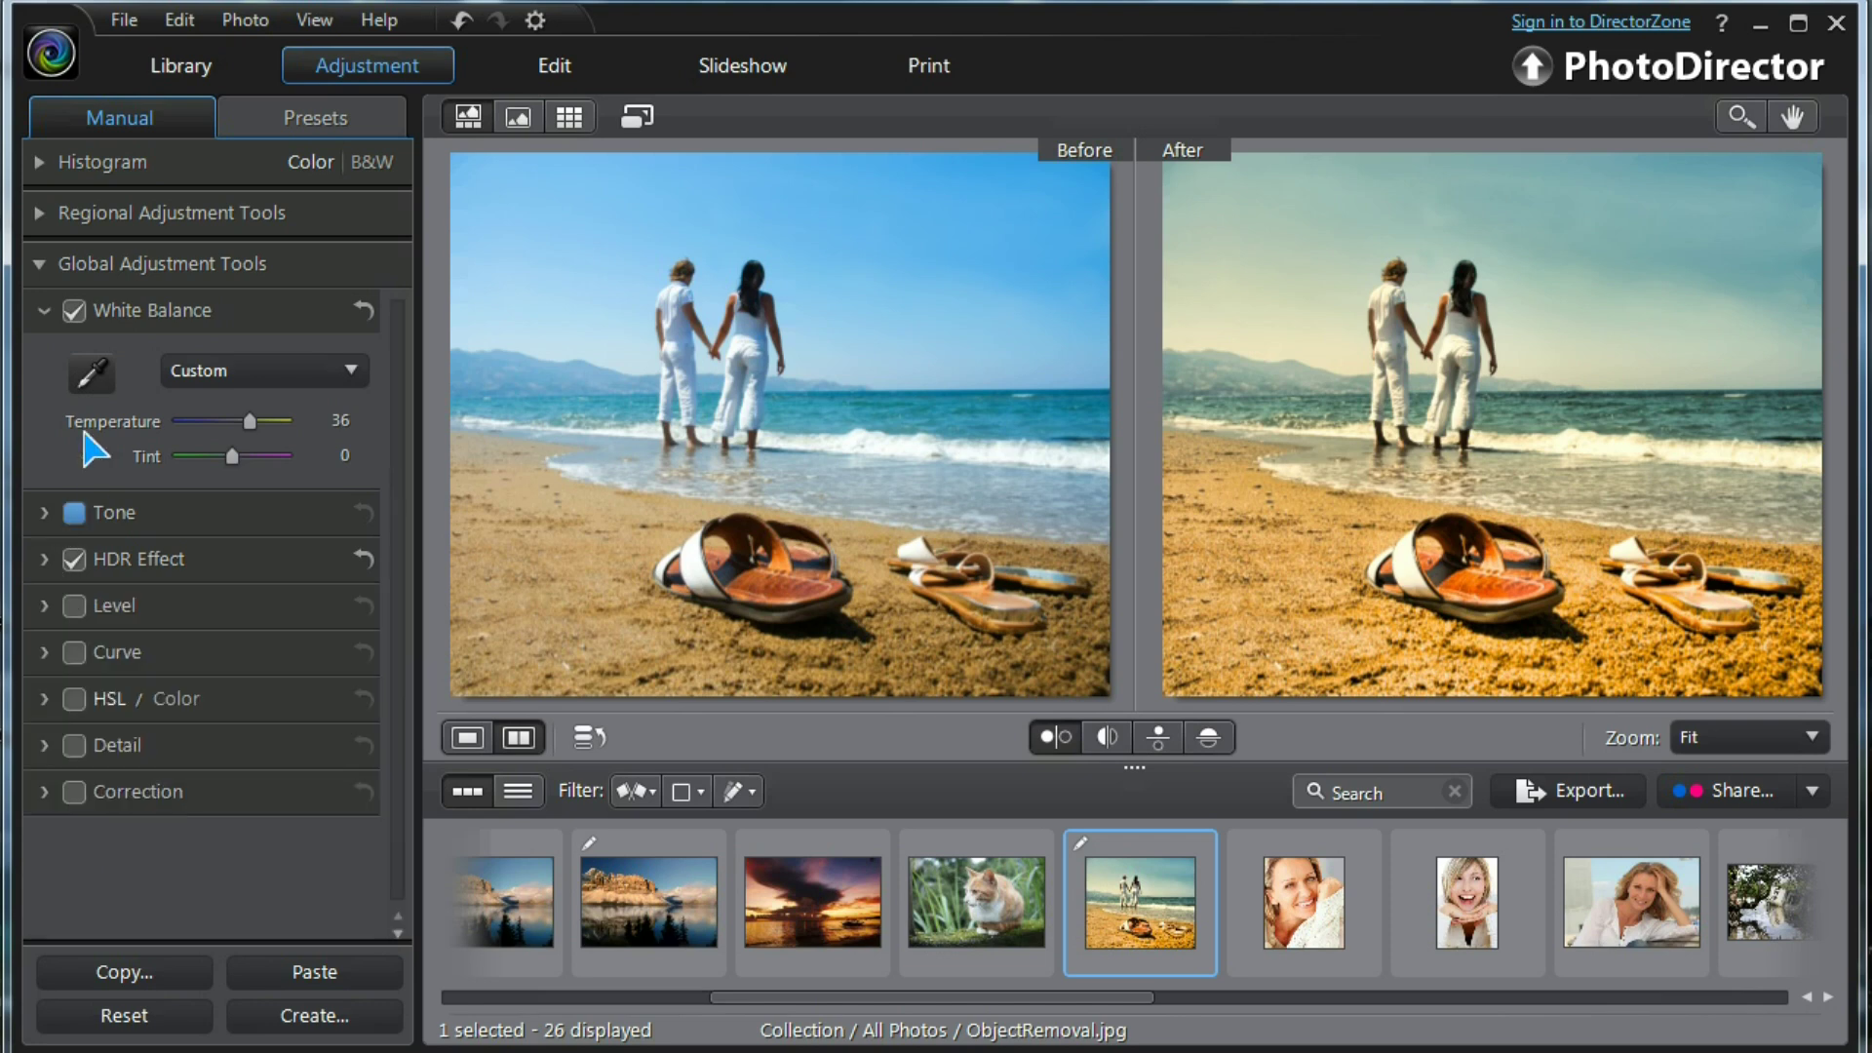
click(46, 310)
click(74, 404)
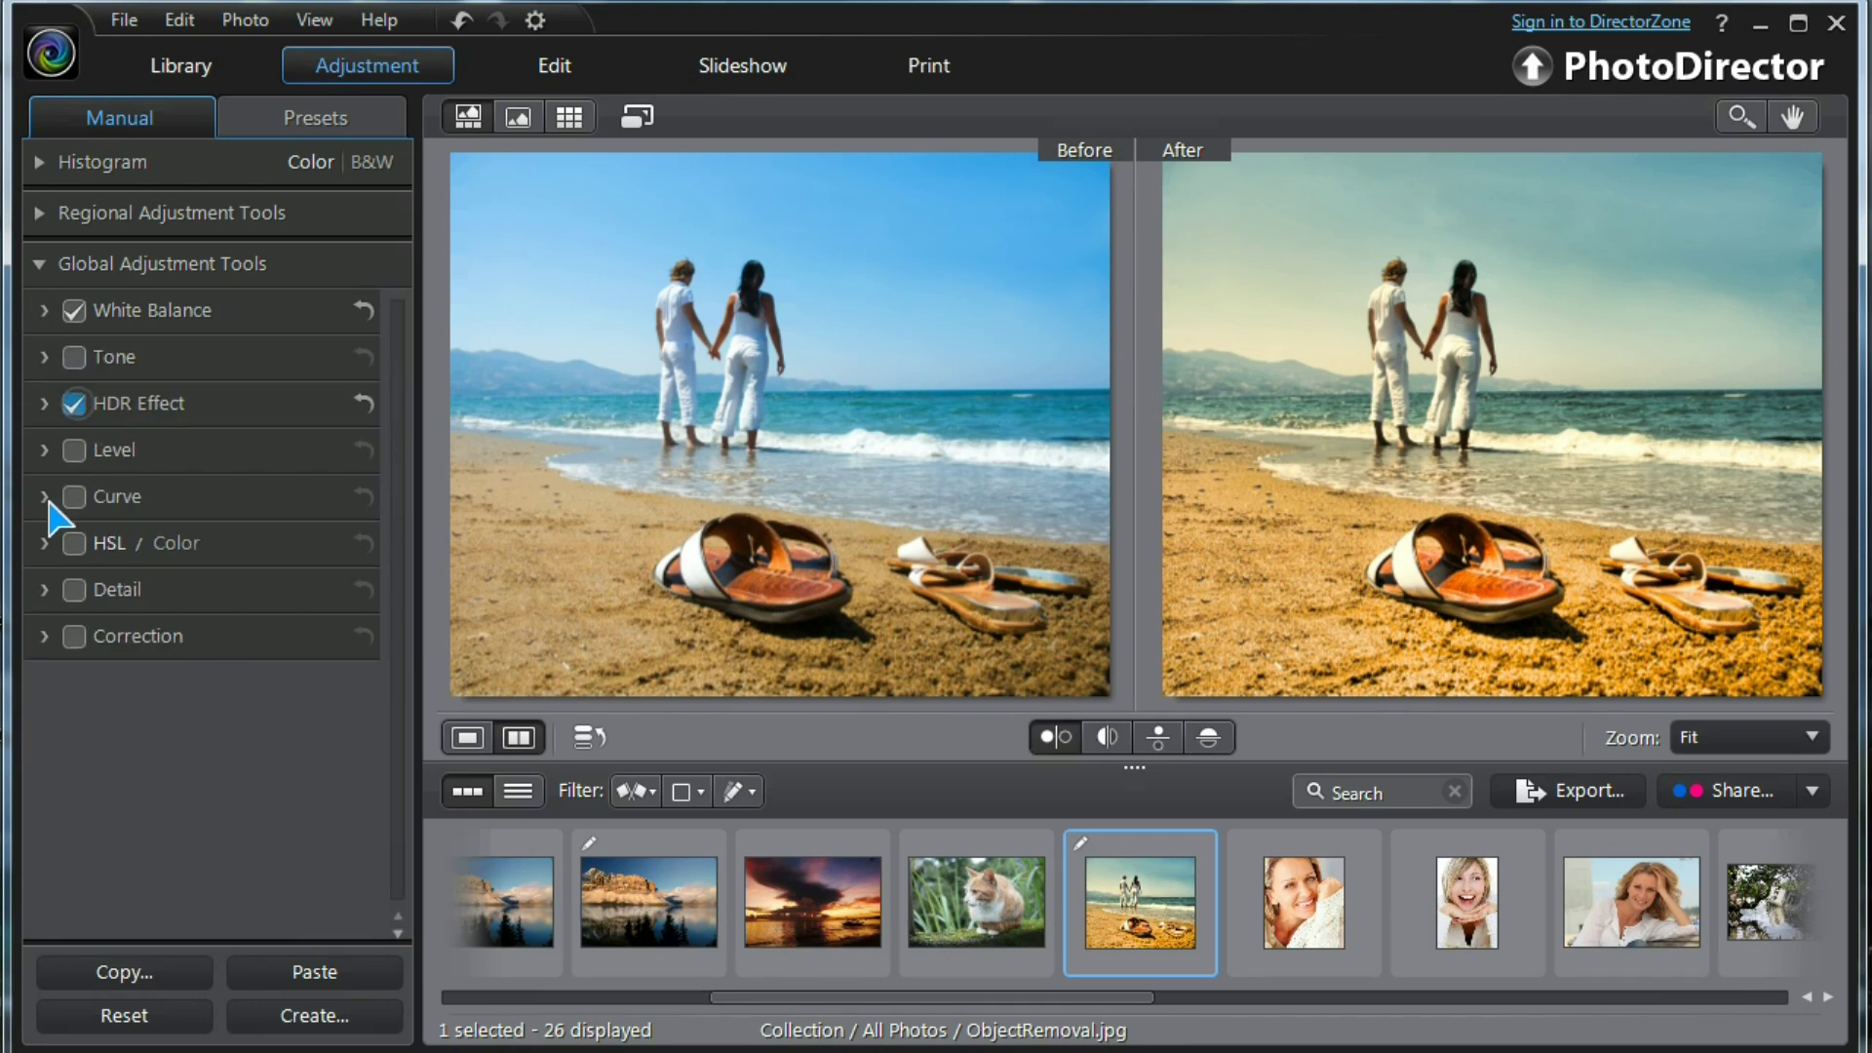
click(74, 310)
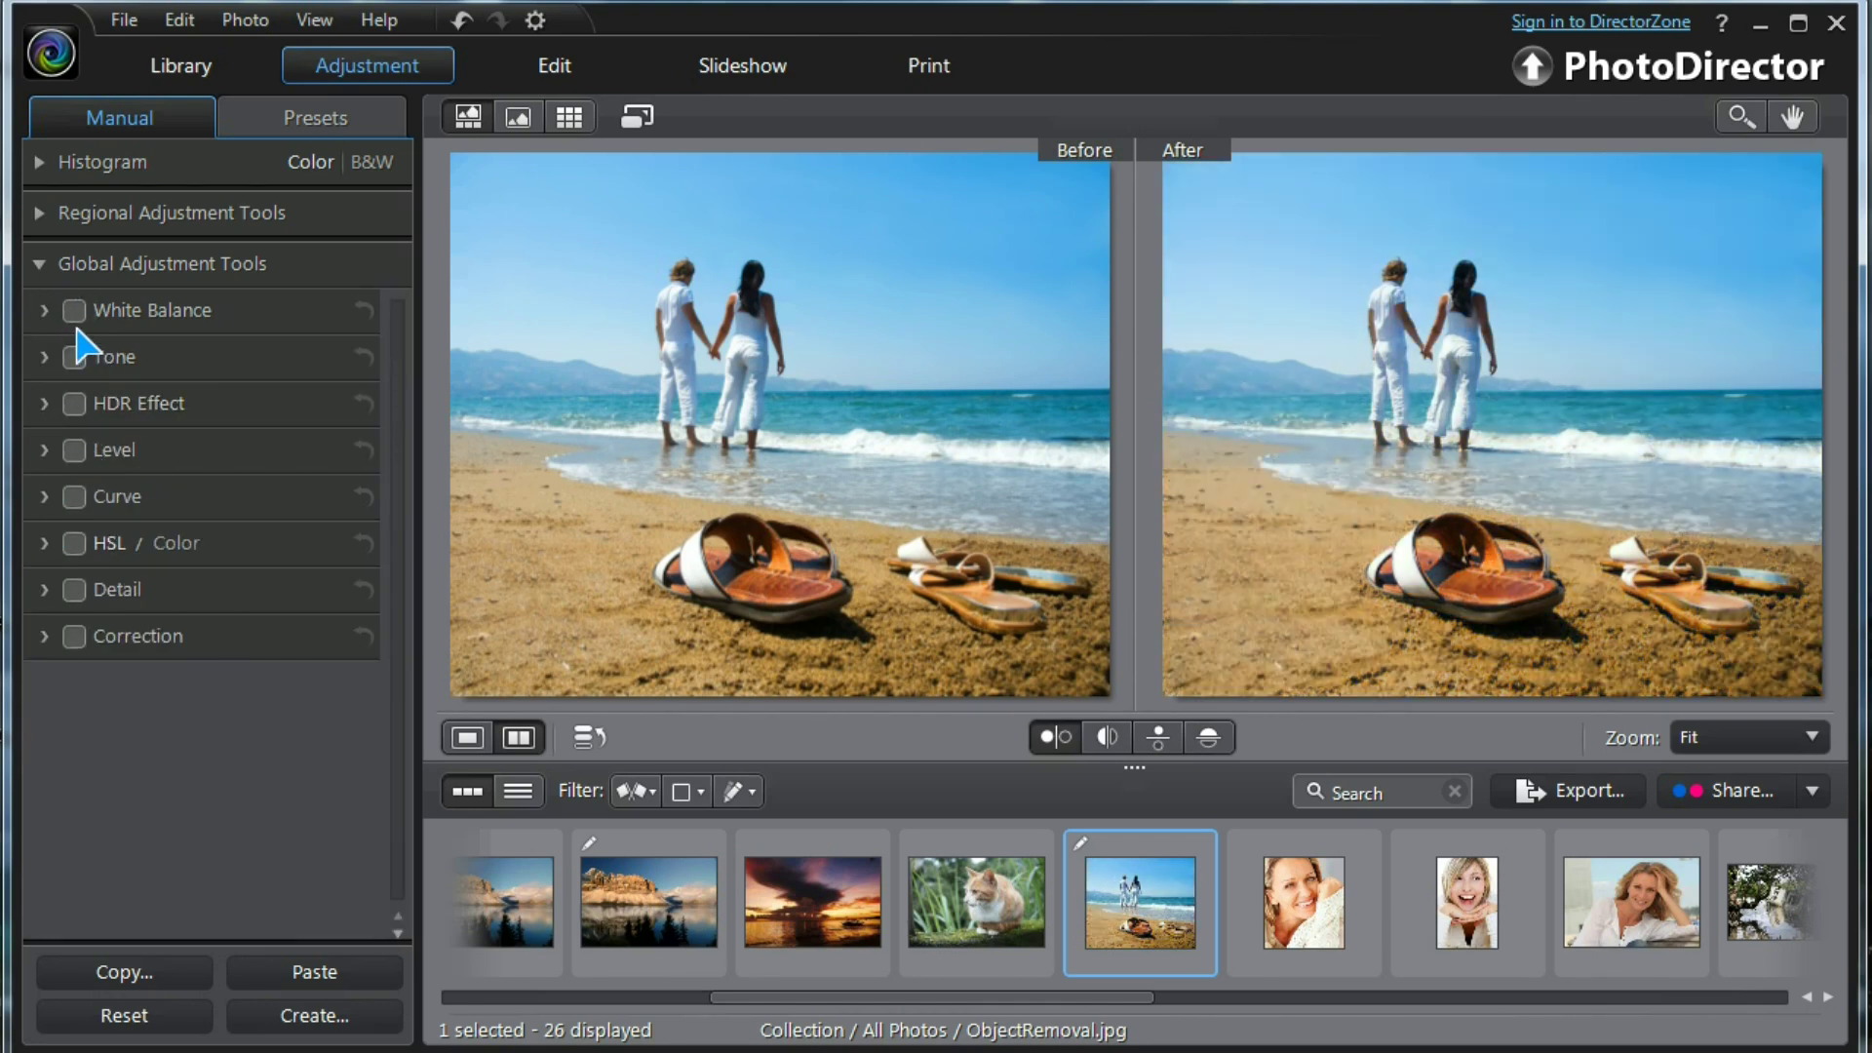
click(75, 310)
click(74, 404)
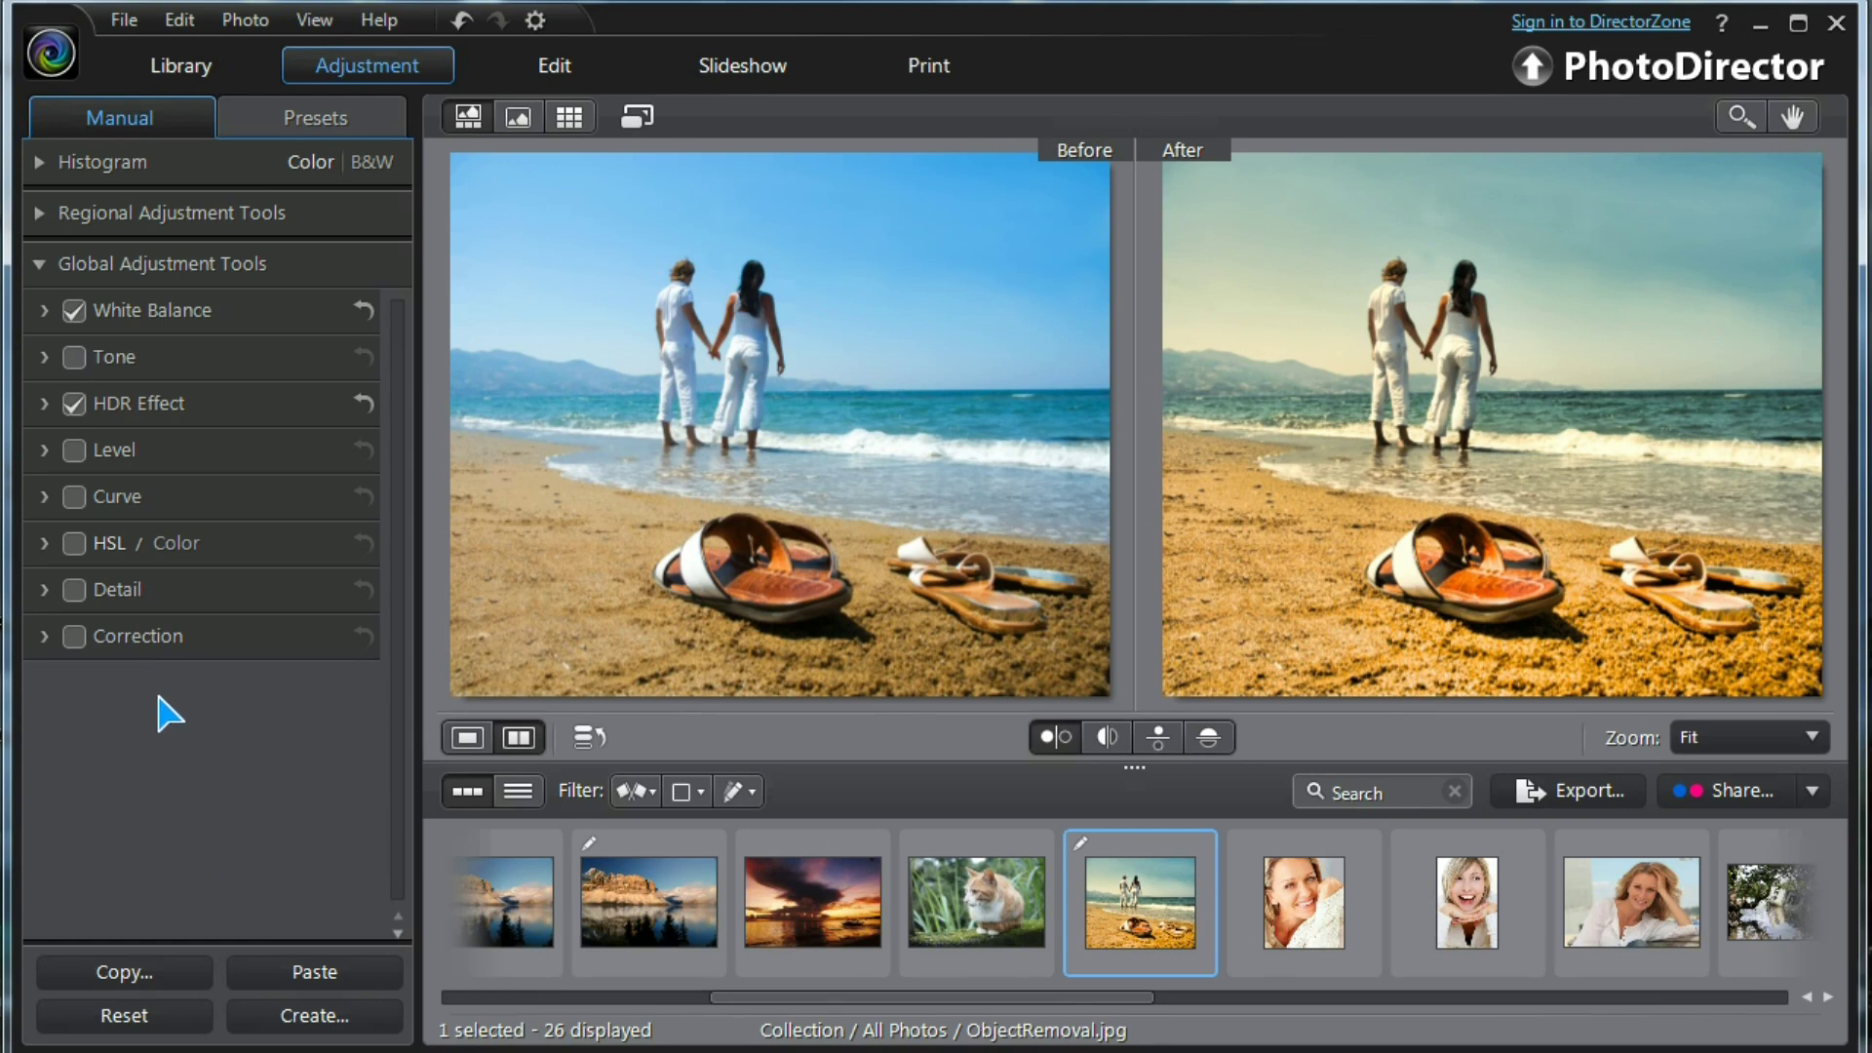
click(39, 266)
click(44, 215)
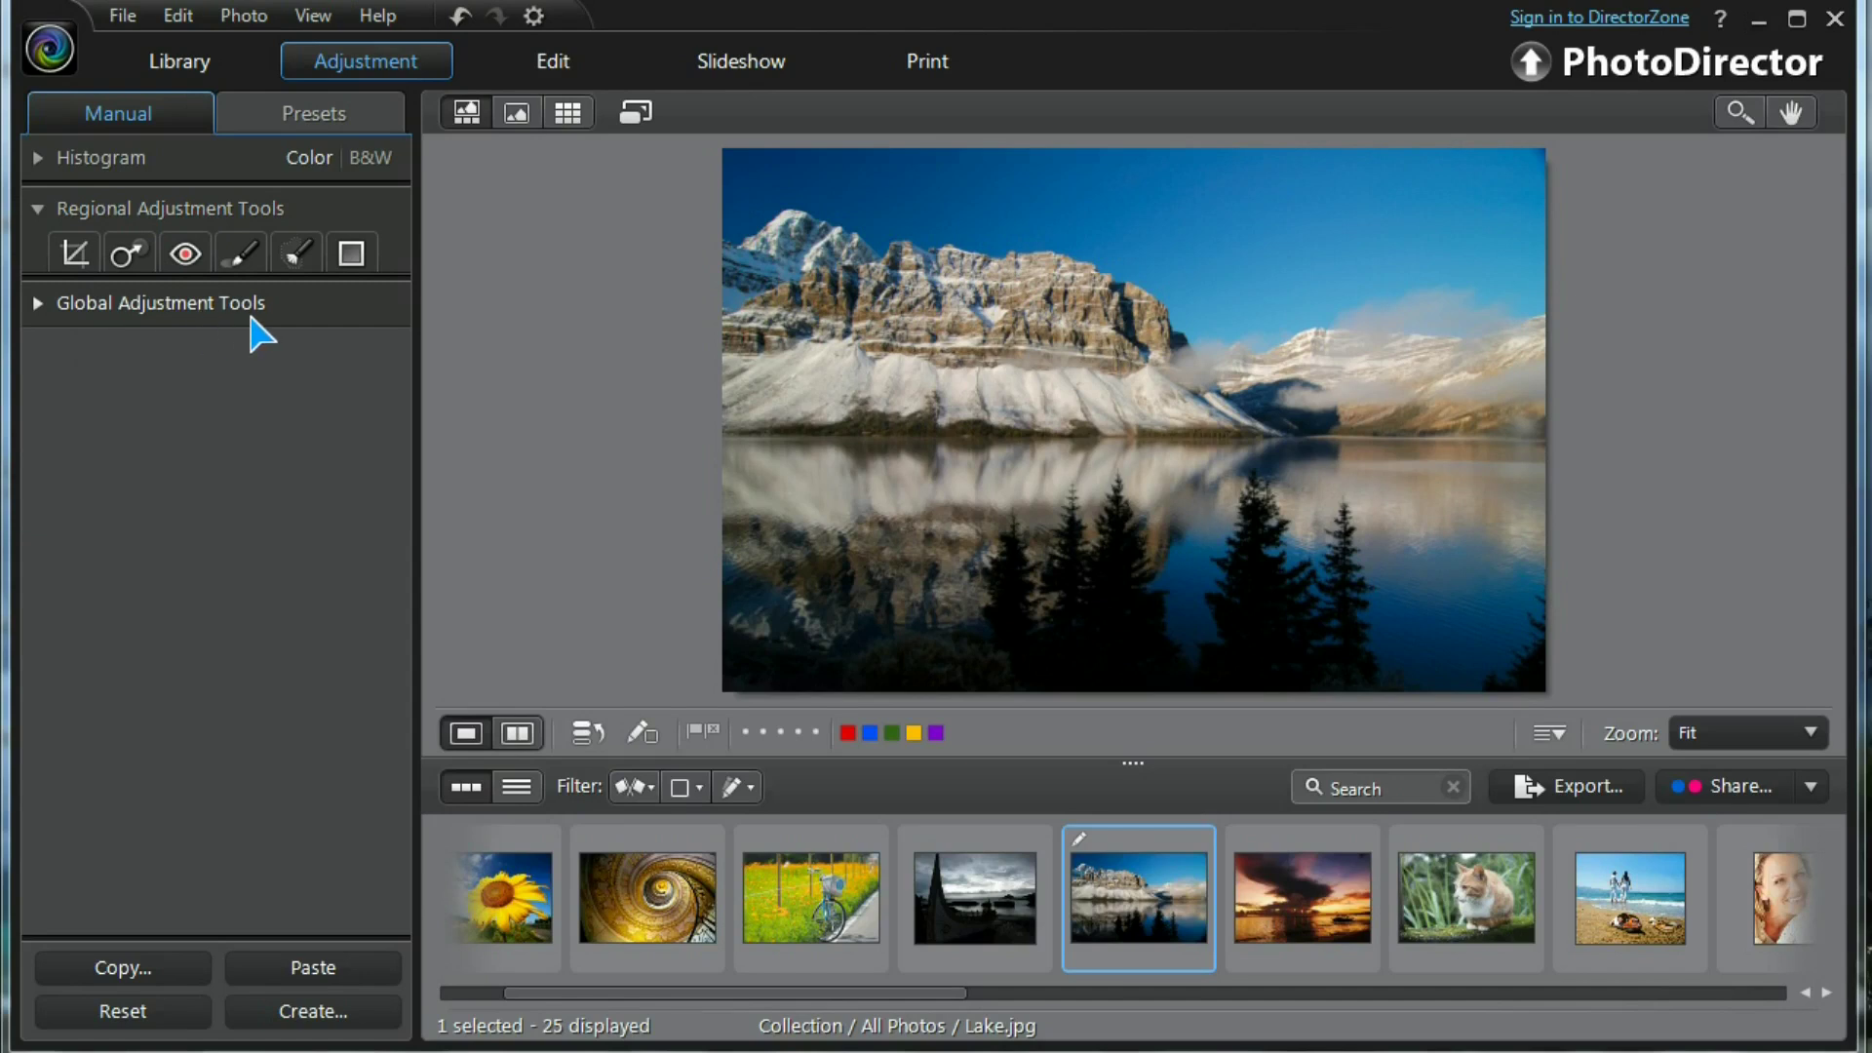
Choose the Adjustment Brush on the lake photo with a New mask and brush size 14.
click(299, 258)
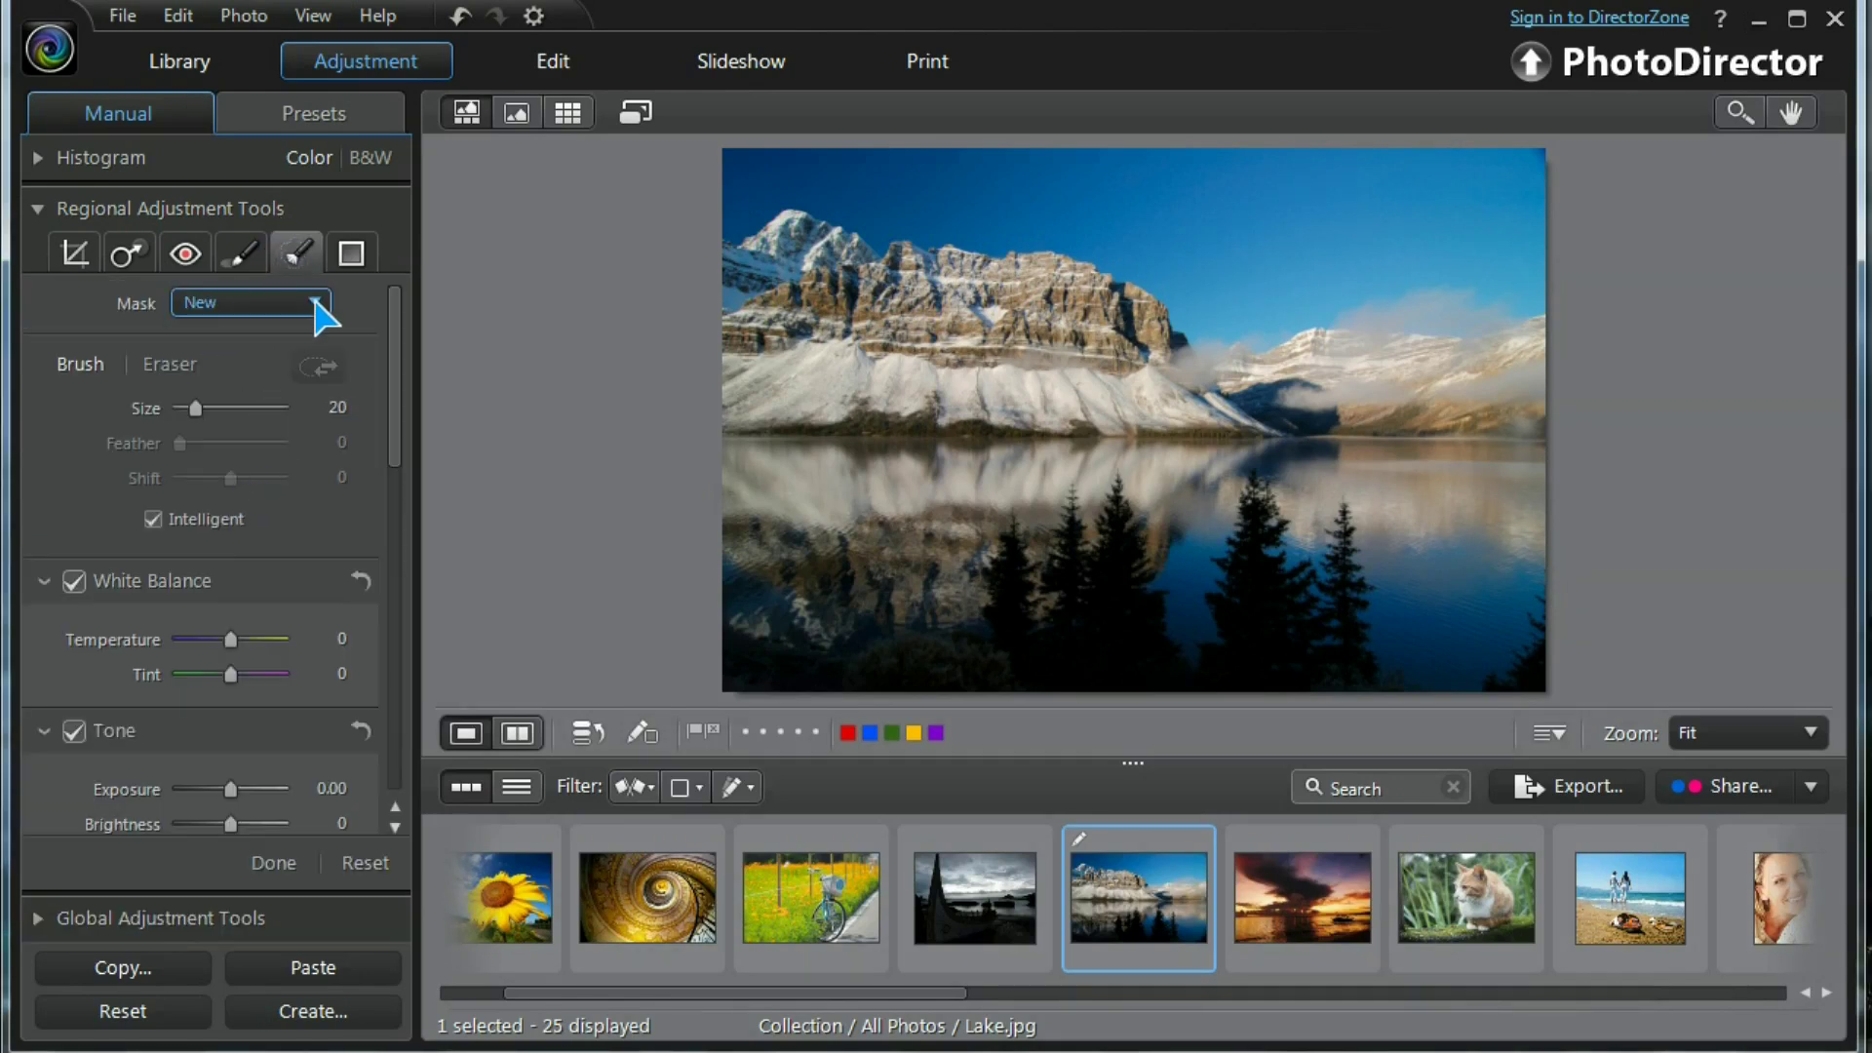
click(315, 311)
click(239, 387)
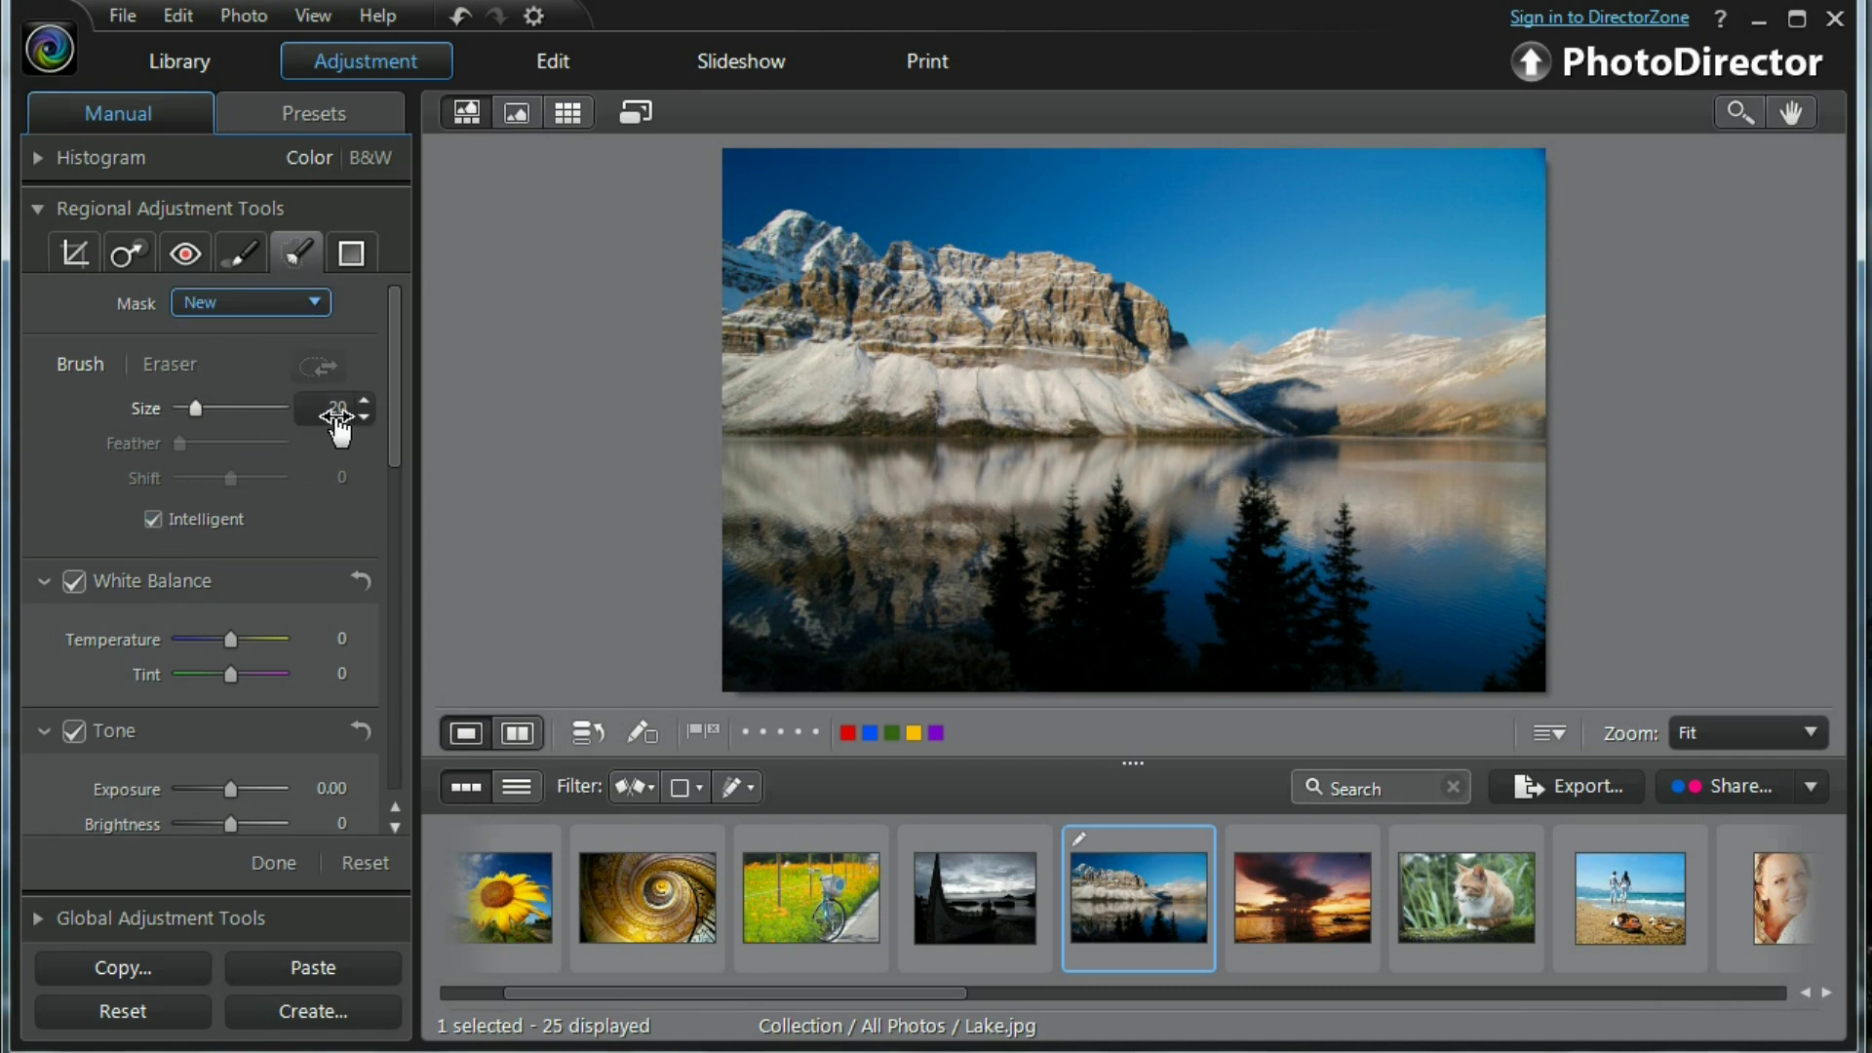
drag(196, 409, 189, 411)
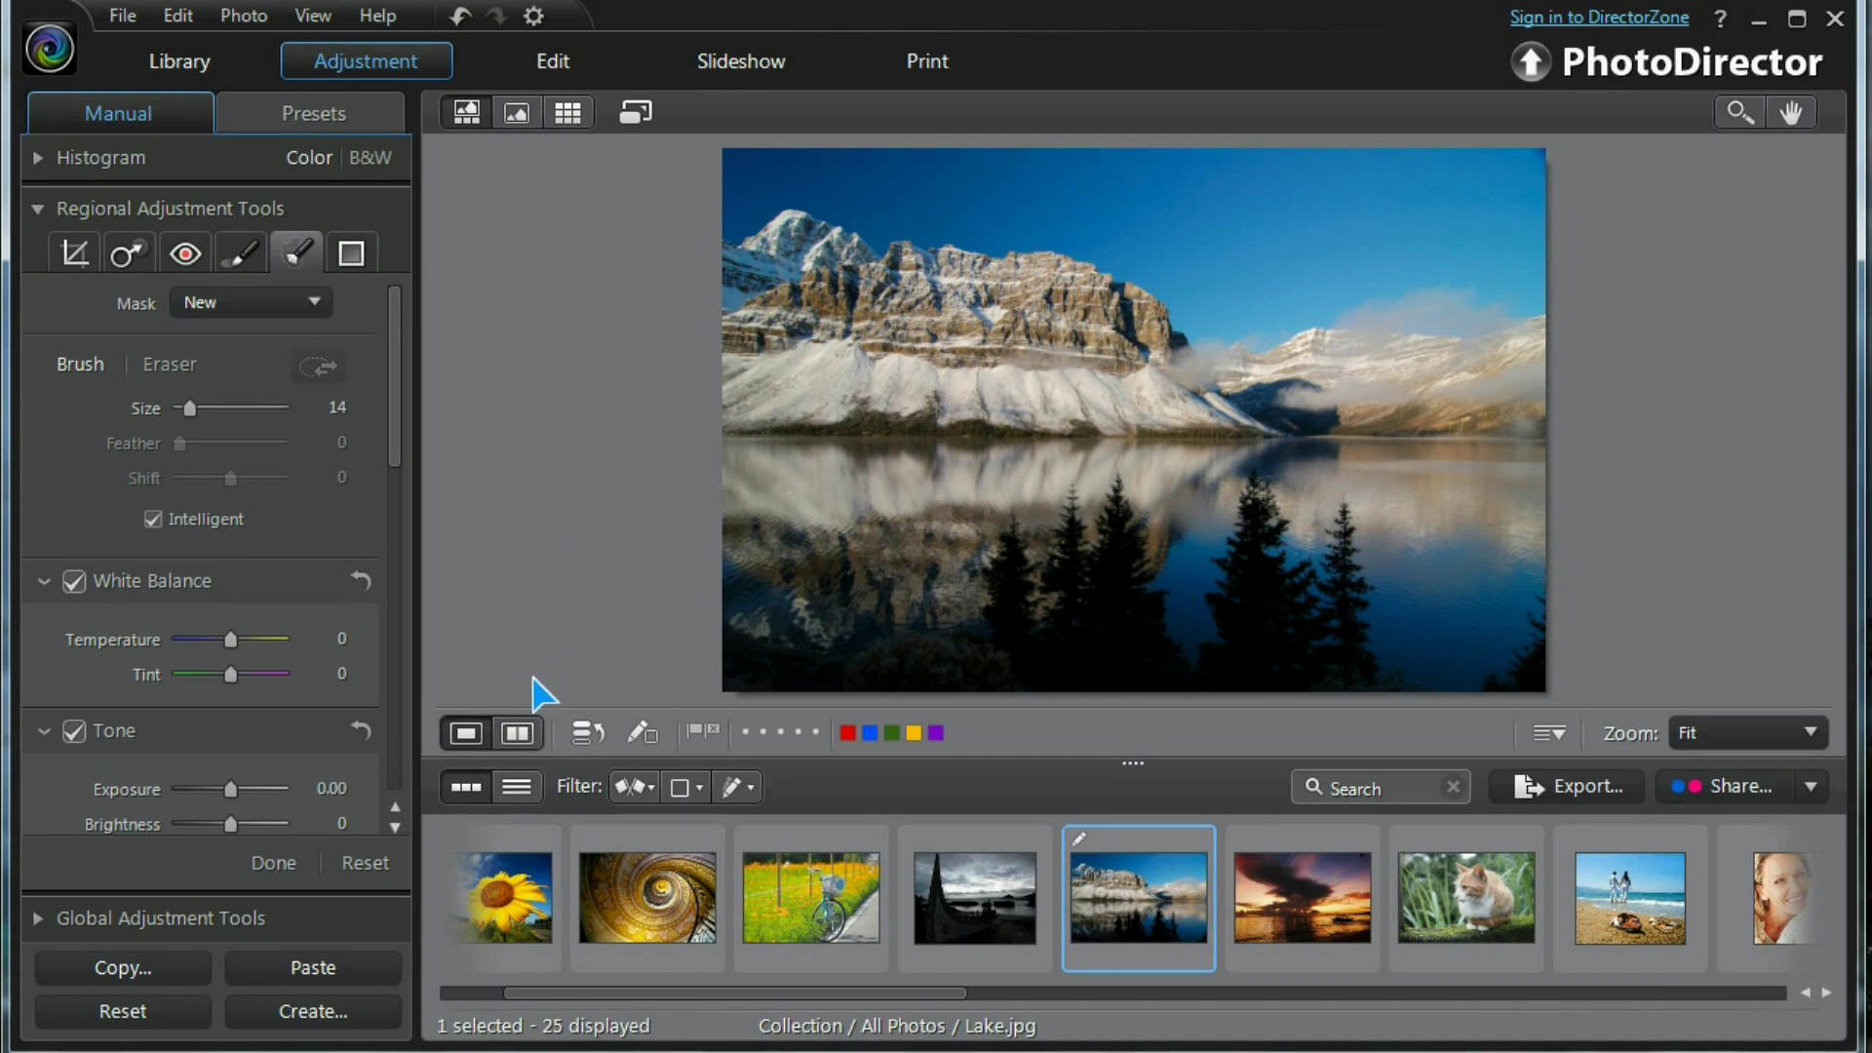
Show before and after side by side and paint a mask over the mountain face.
click(518, 735)
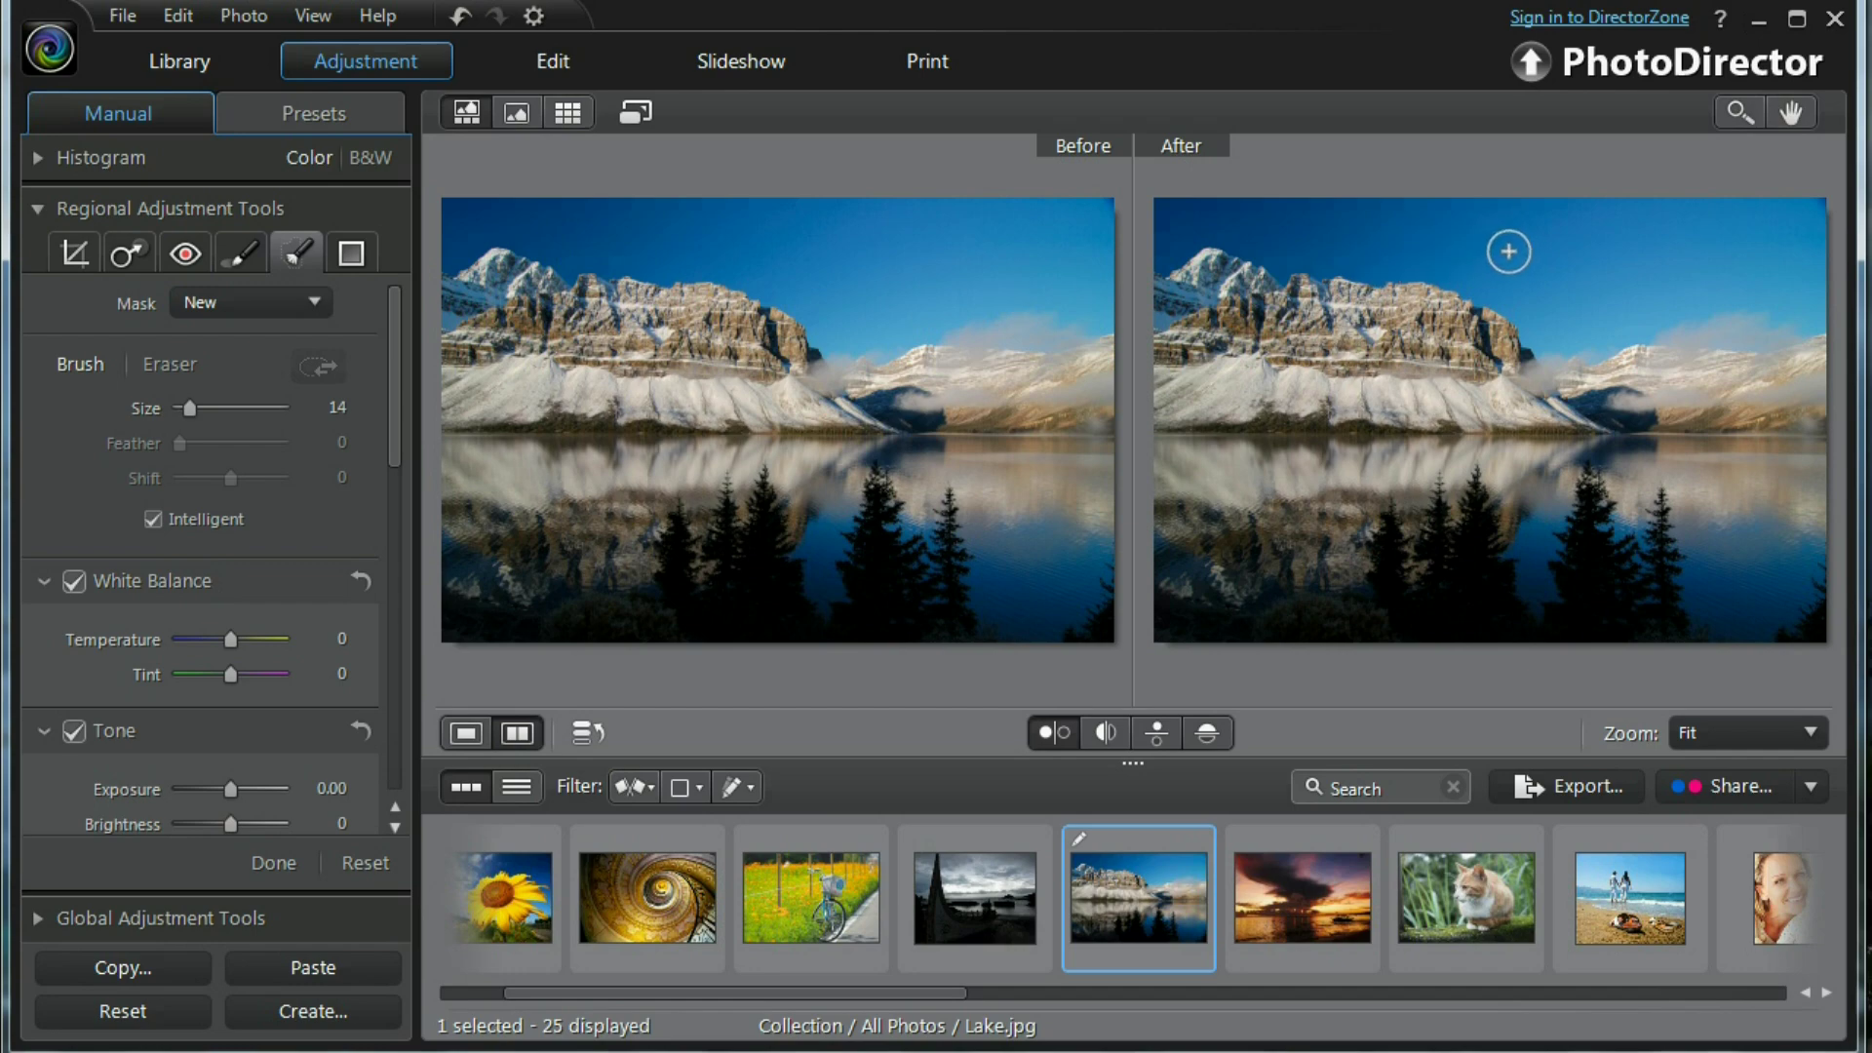
click(1508, 253)
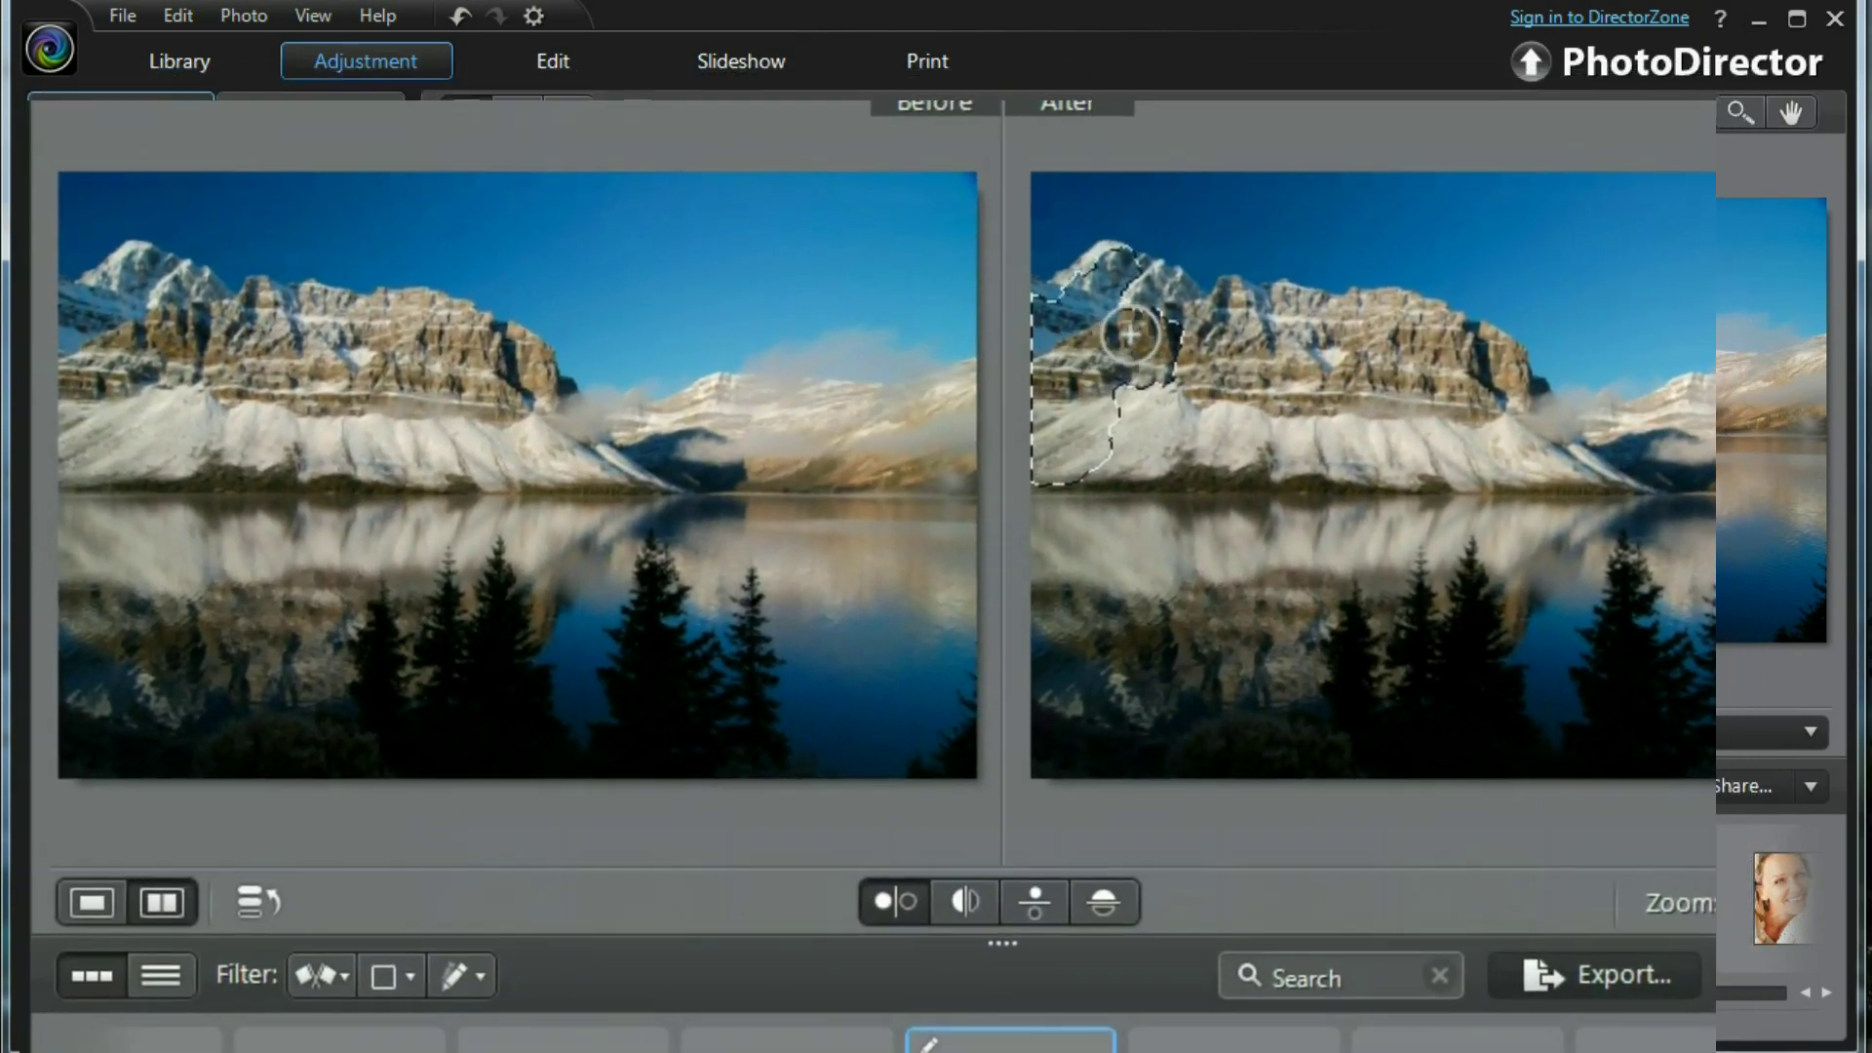
drag(1163, 391, 1277, 312)
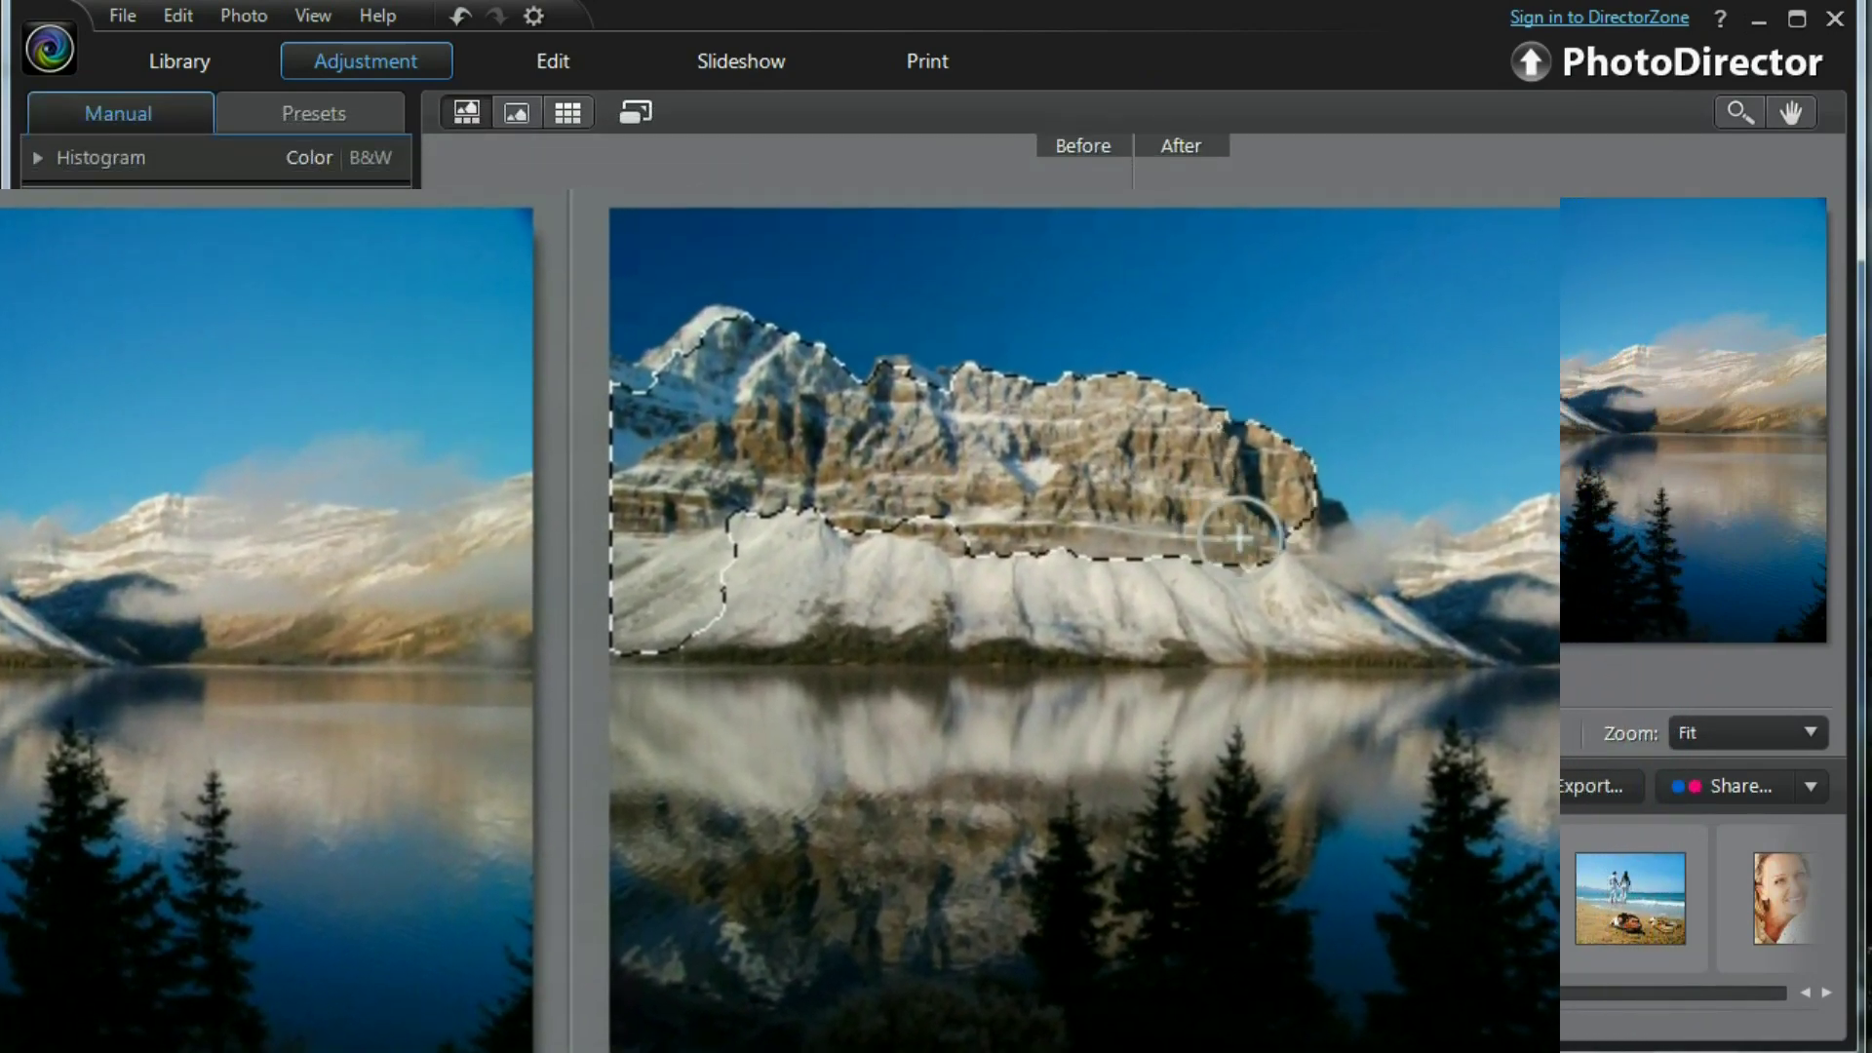
drag(1125, 360, 1233, 592)
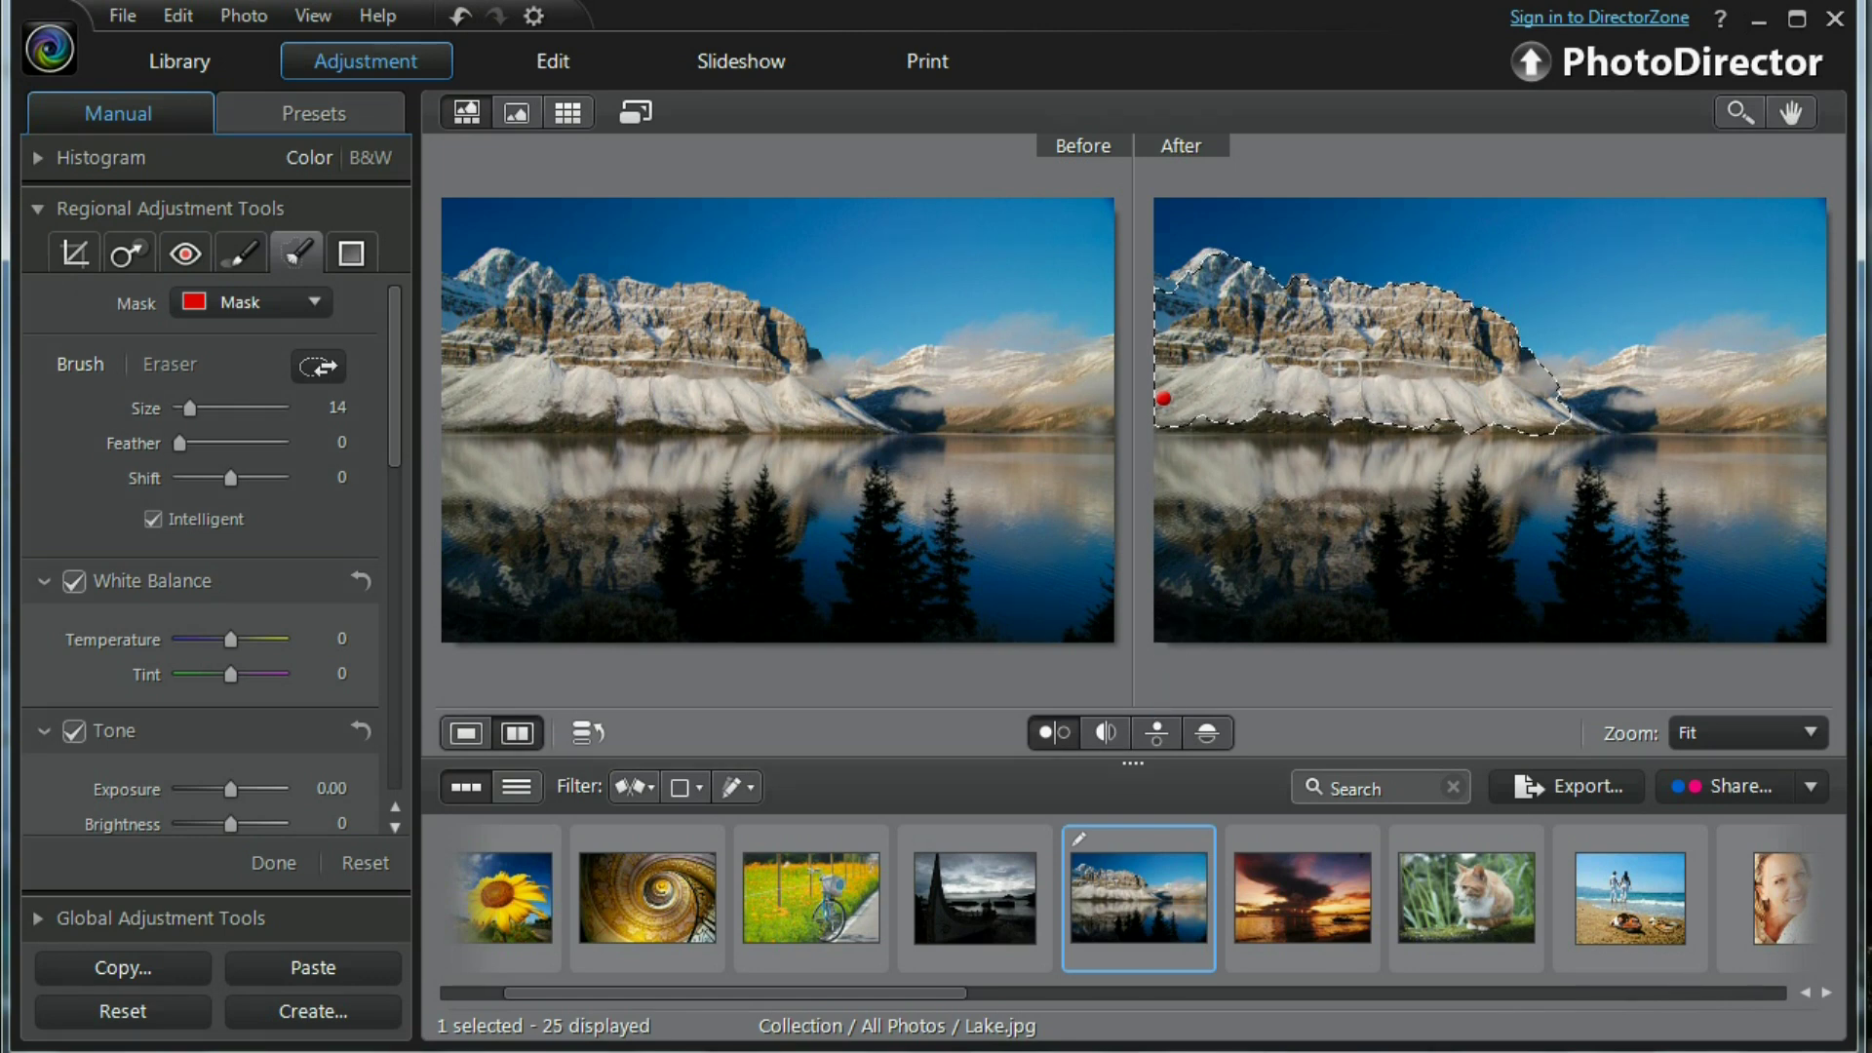
Refine the mountain mask along the ridge at actual size, then zoom to fit.
click(755, 420)
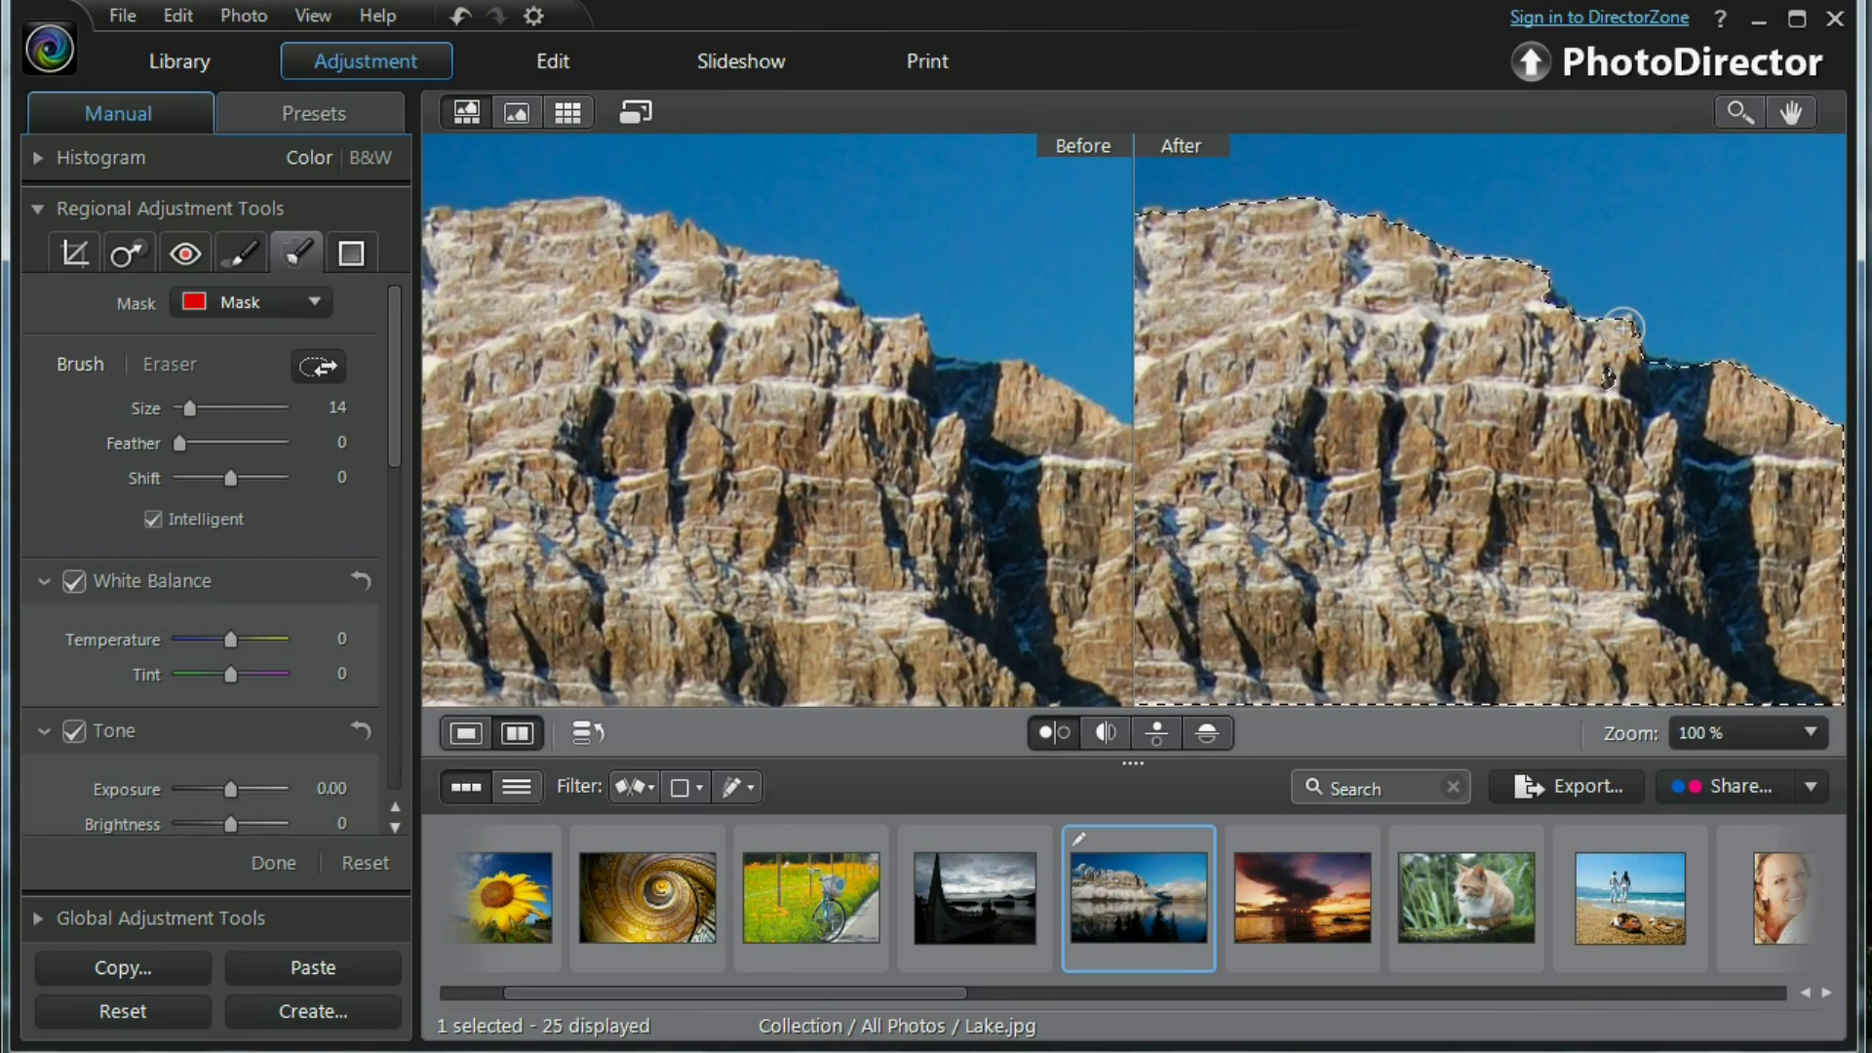
mouse_move(1623, 325)
mouse_down()
mouse_move(1528, 259)
mouse_move(1286, 207)
mouse_up()
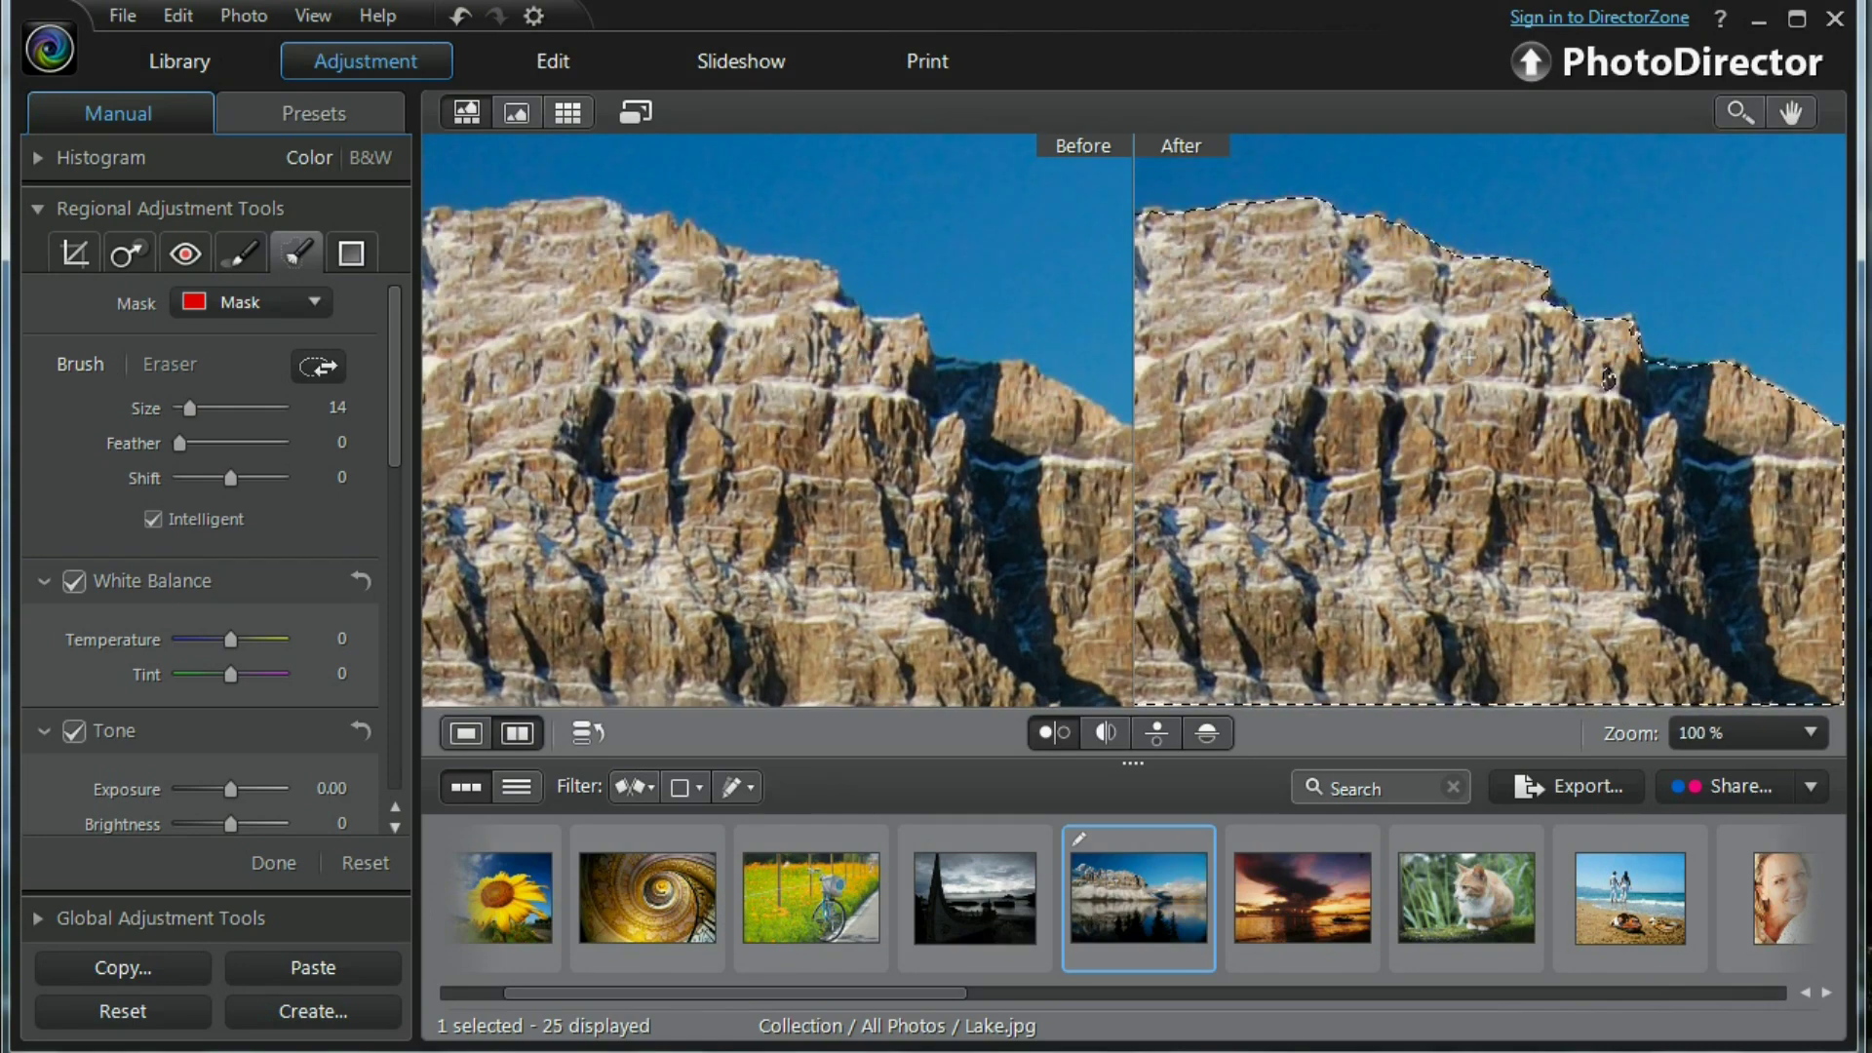
drag(747, 339, 843, 465)
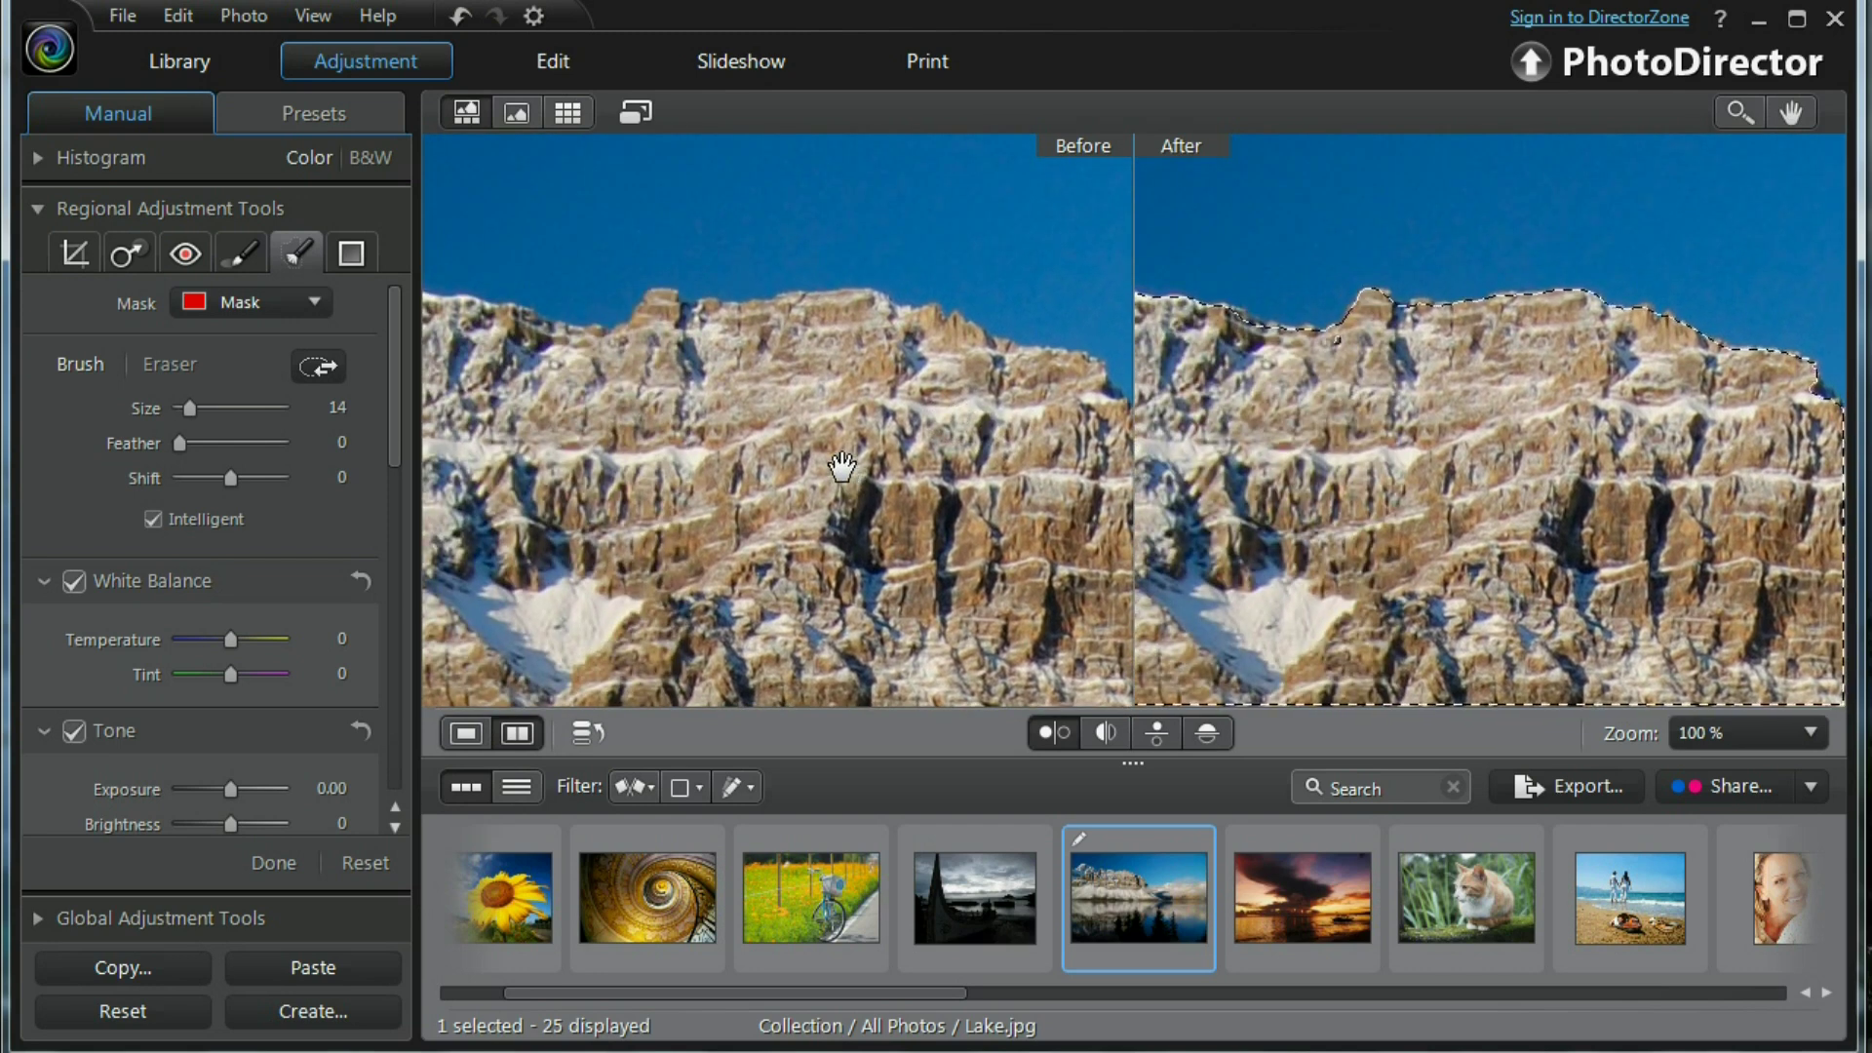
click(741, 445)
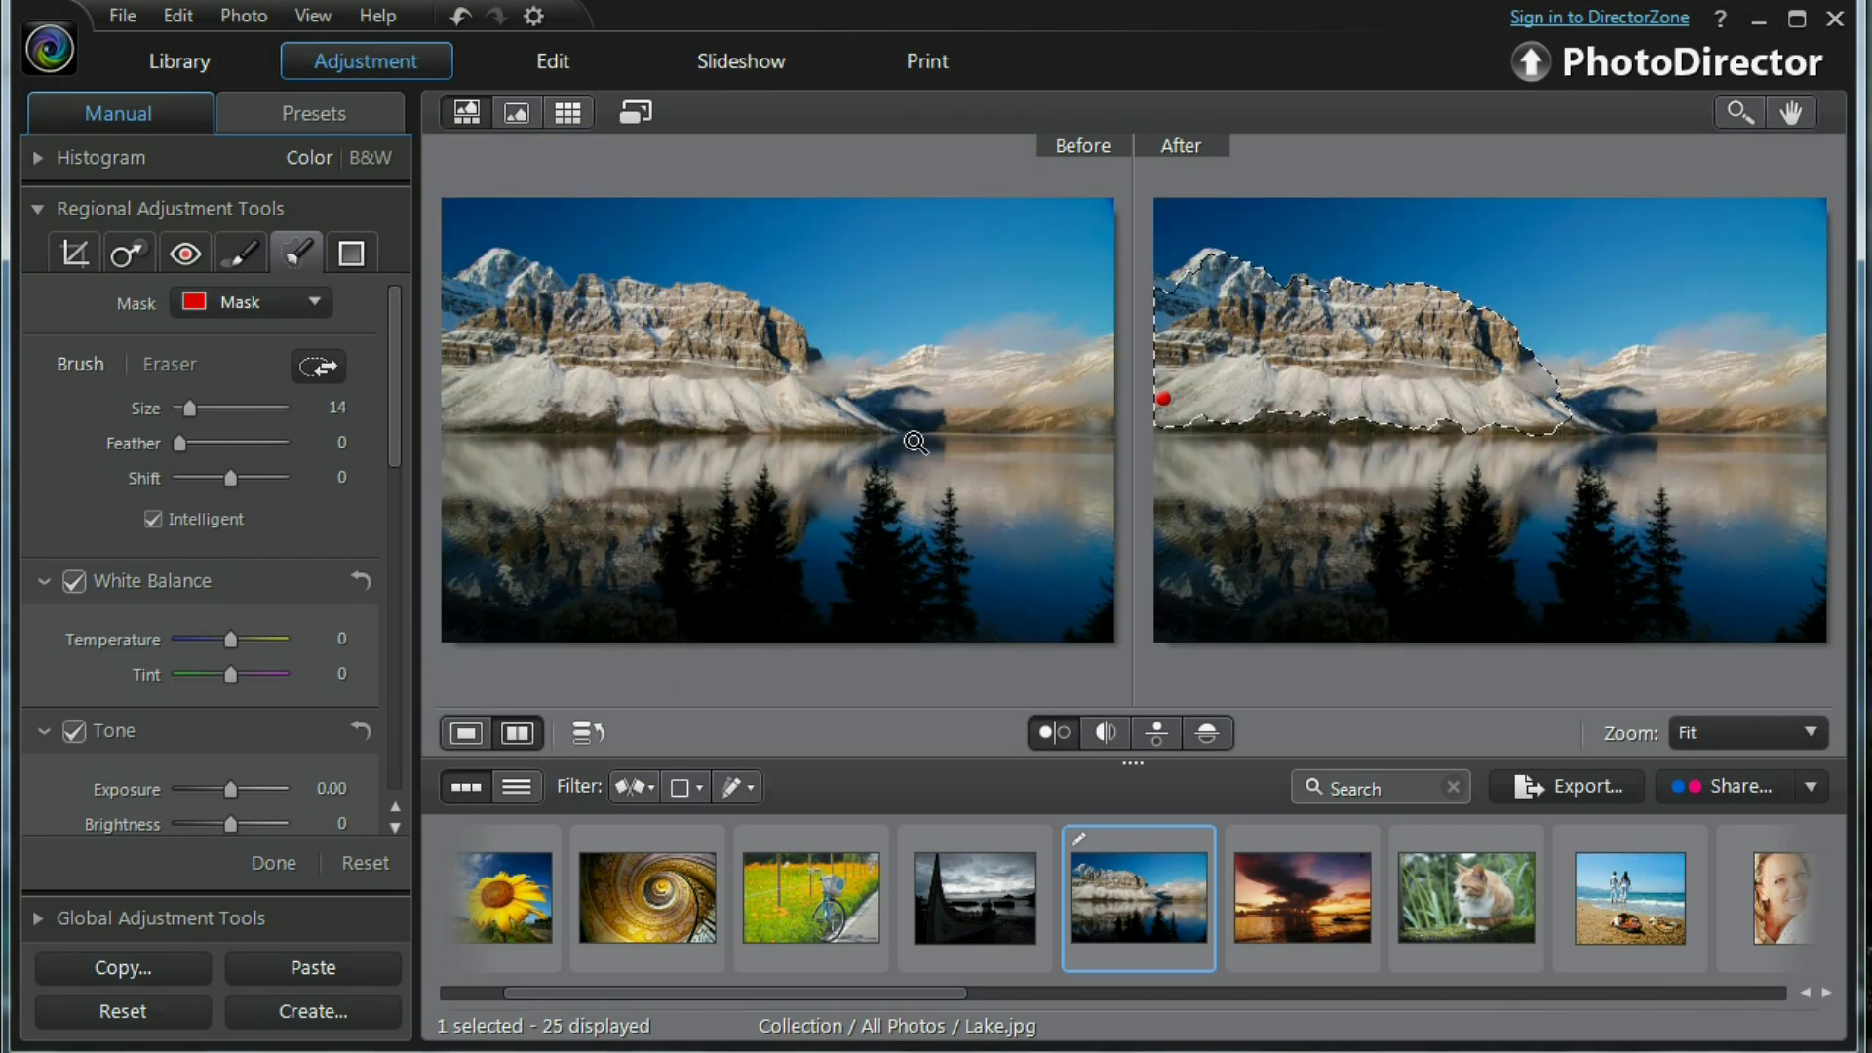
mouse_move(231, 640)
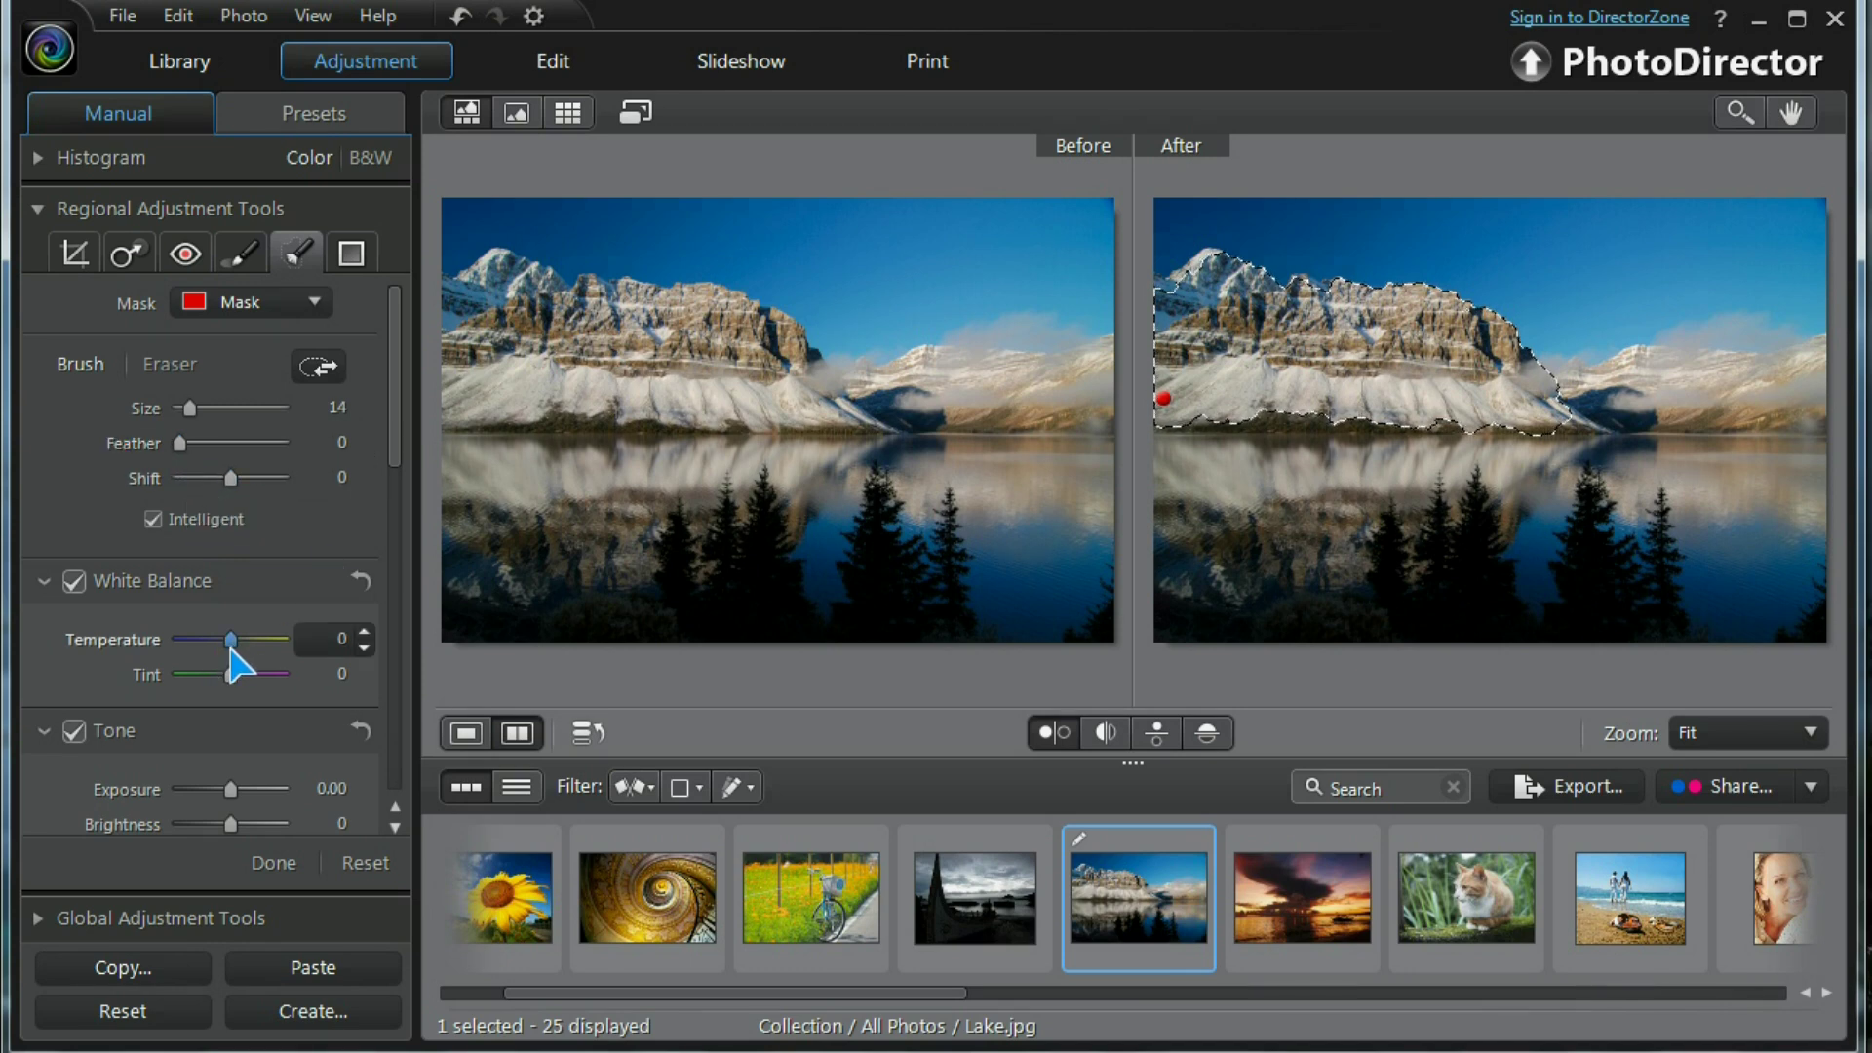
Give the mountain mask Temperature 23, Tint 14 and Sharpness Amount 43.
drag(231, 646, 248, 662)
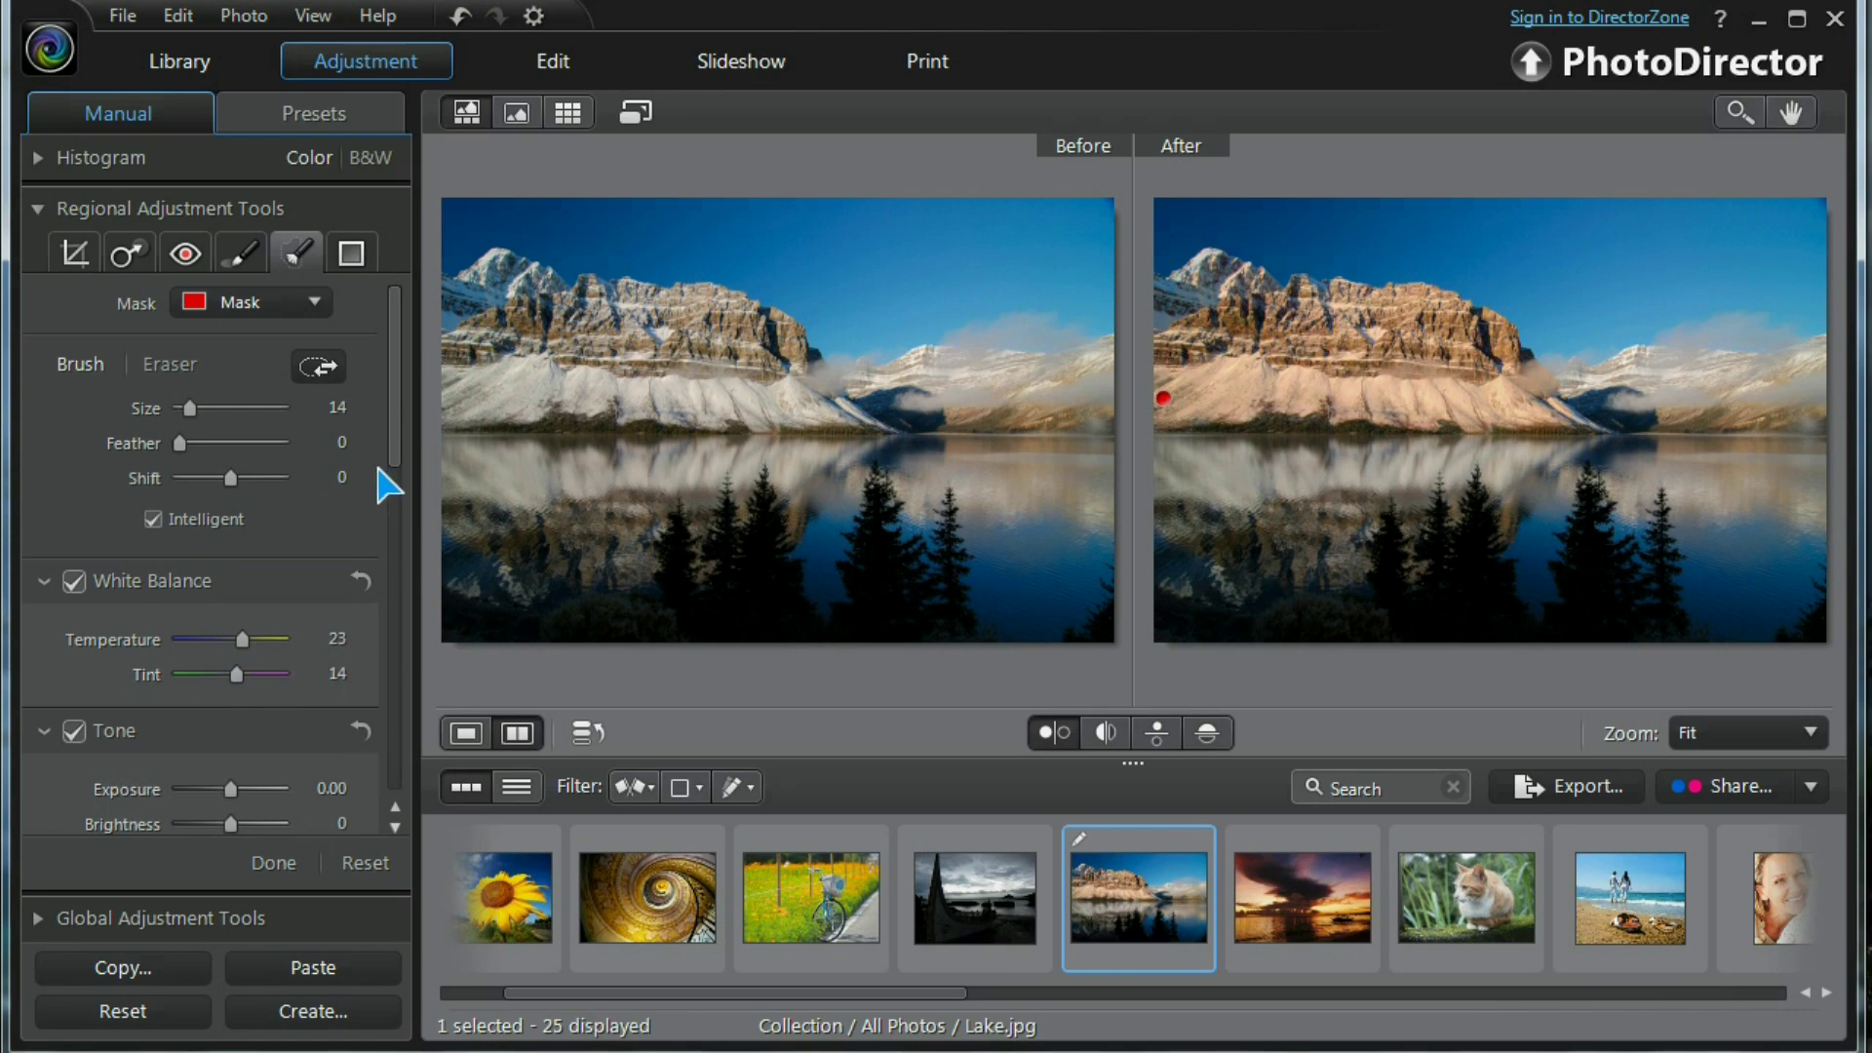
drag(396, 434, 448, 764)
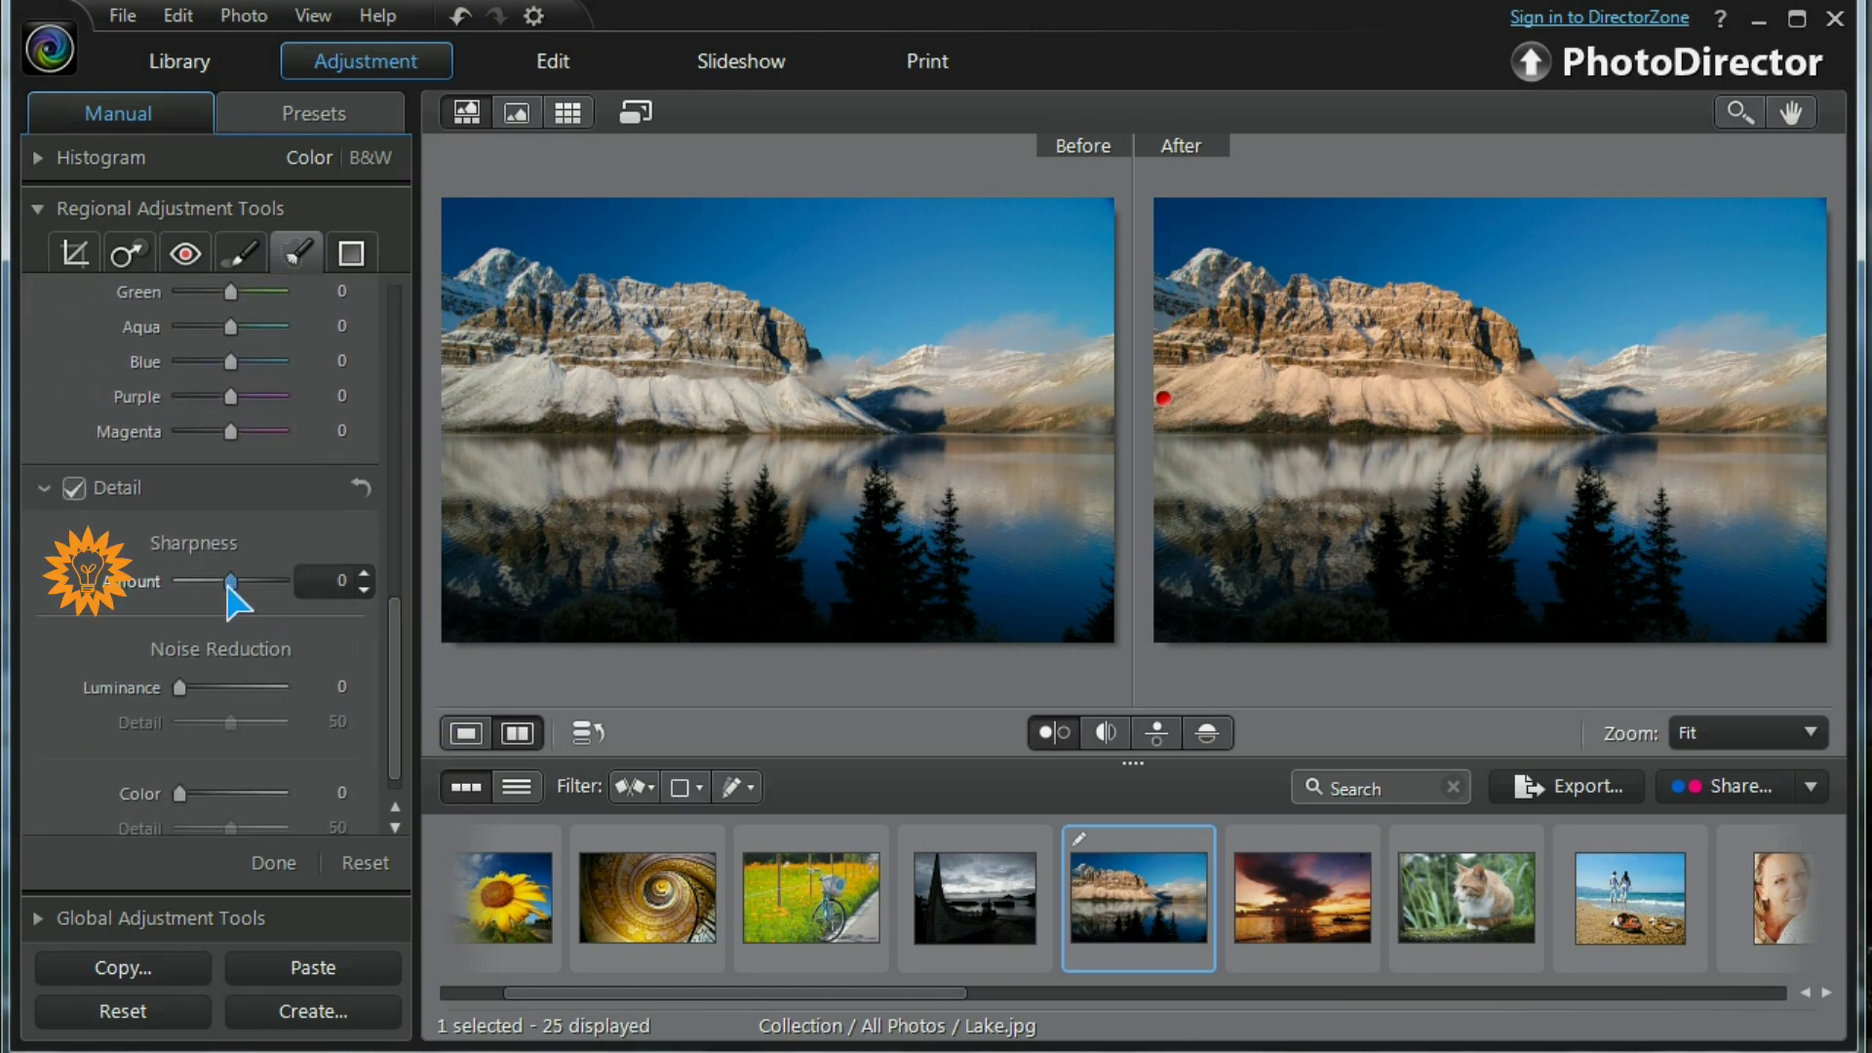
drag(230, 583, 252, 587)
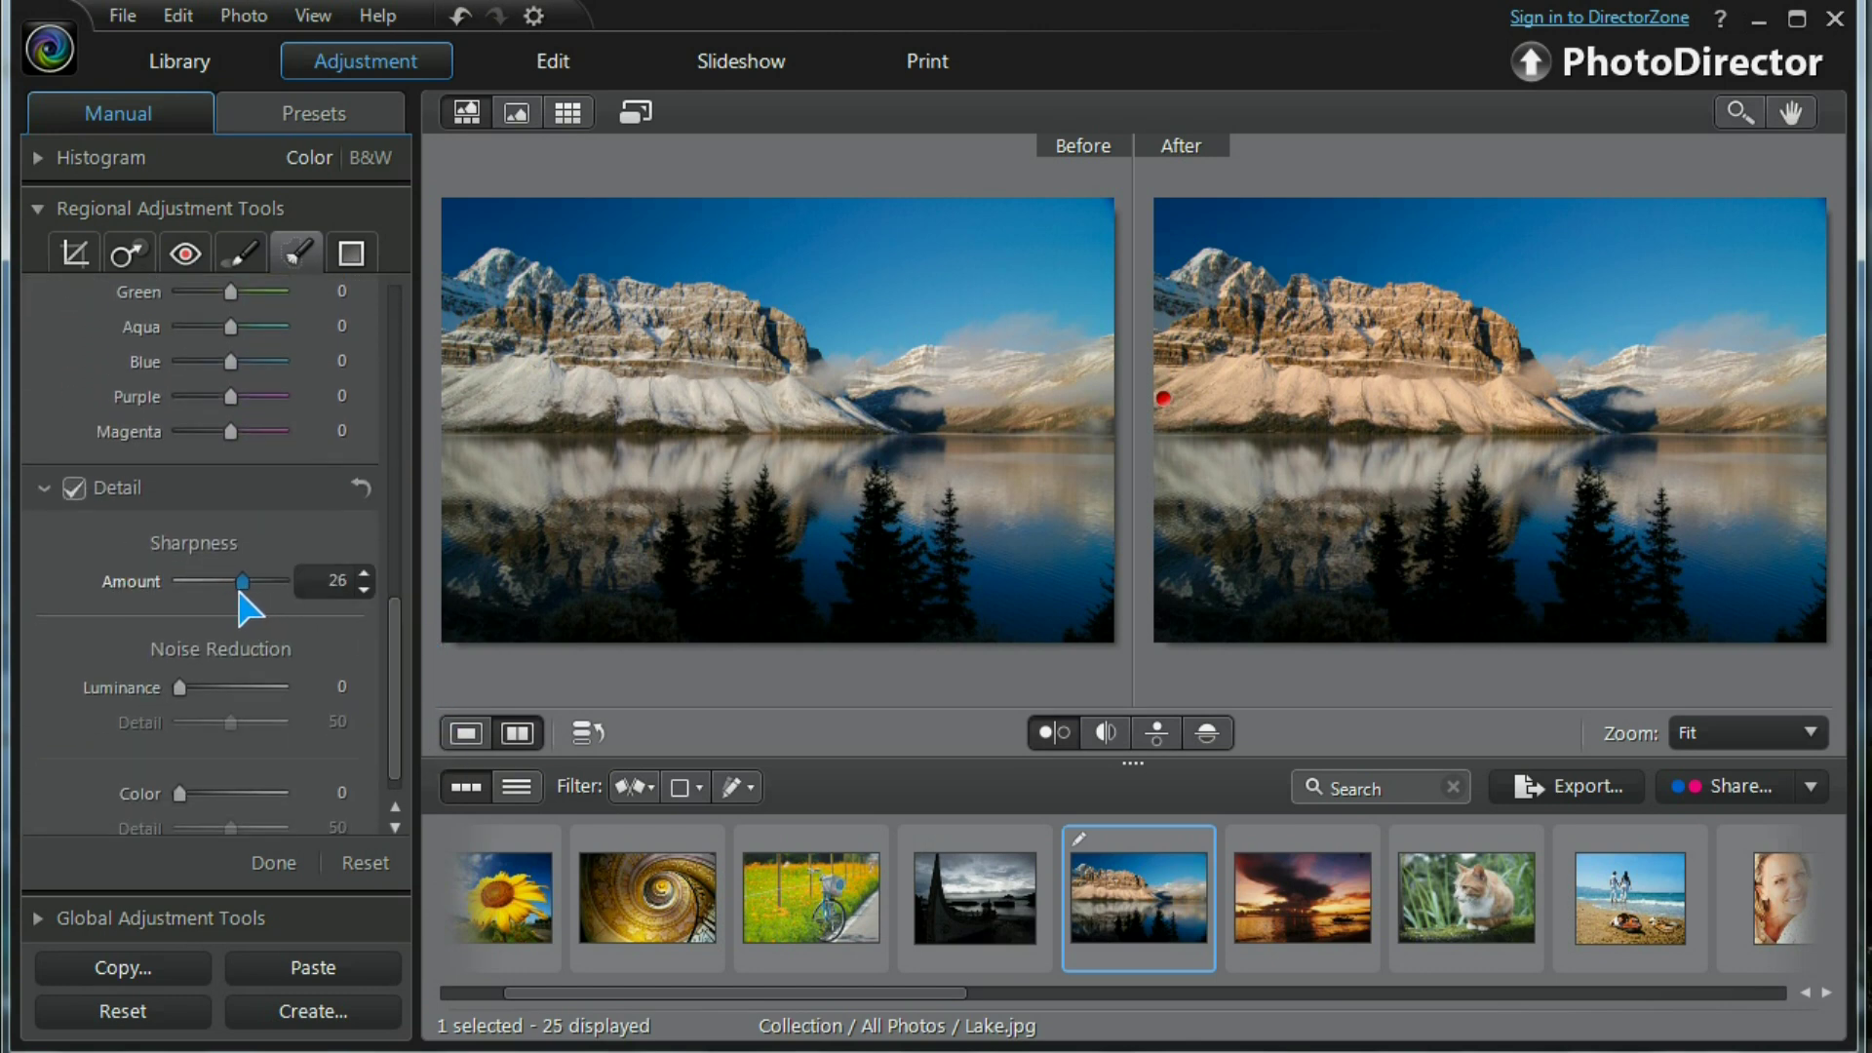
drag(261, 607, 256, 610)
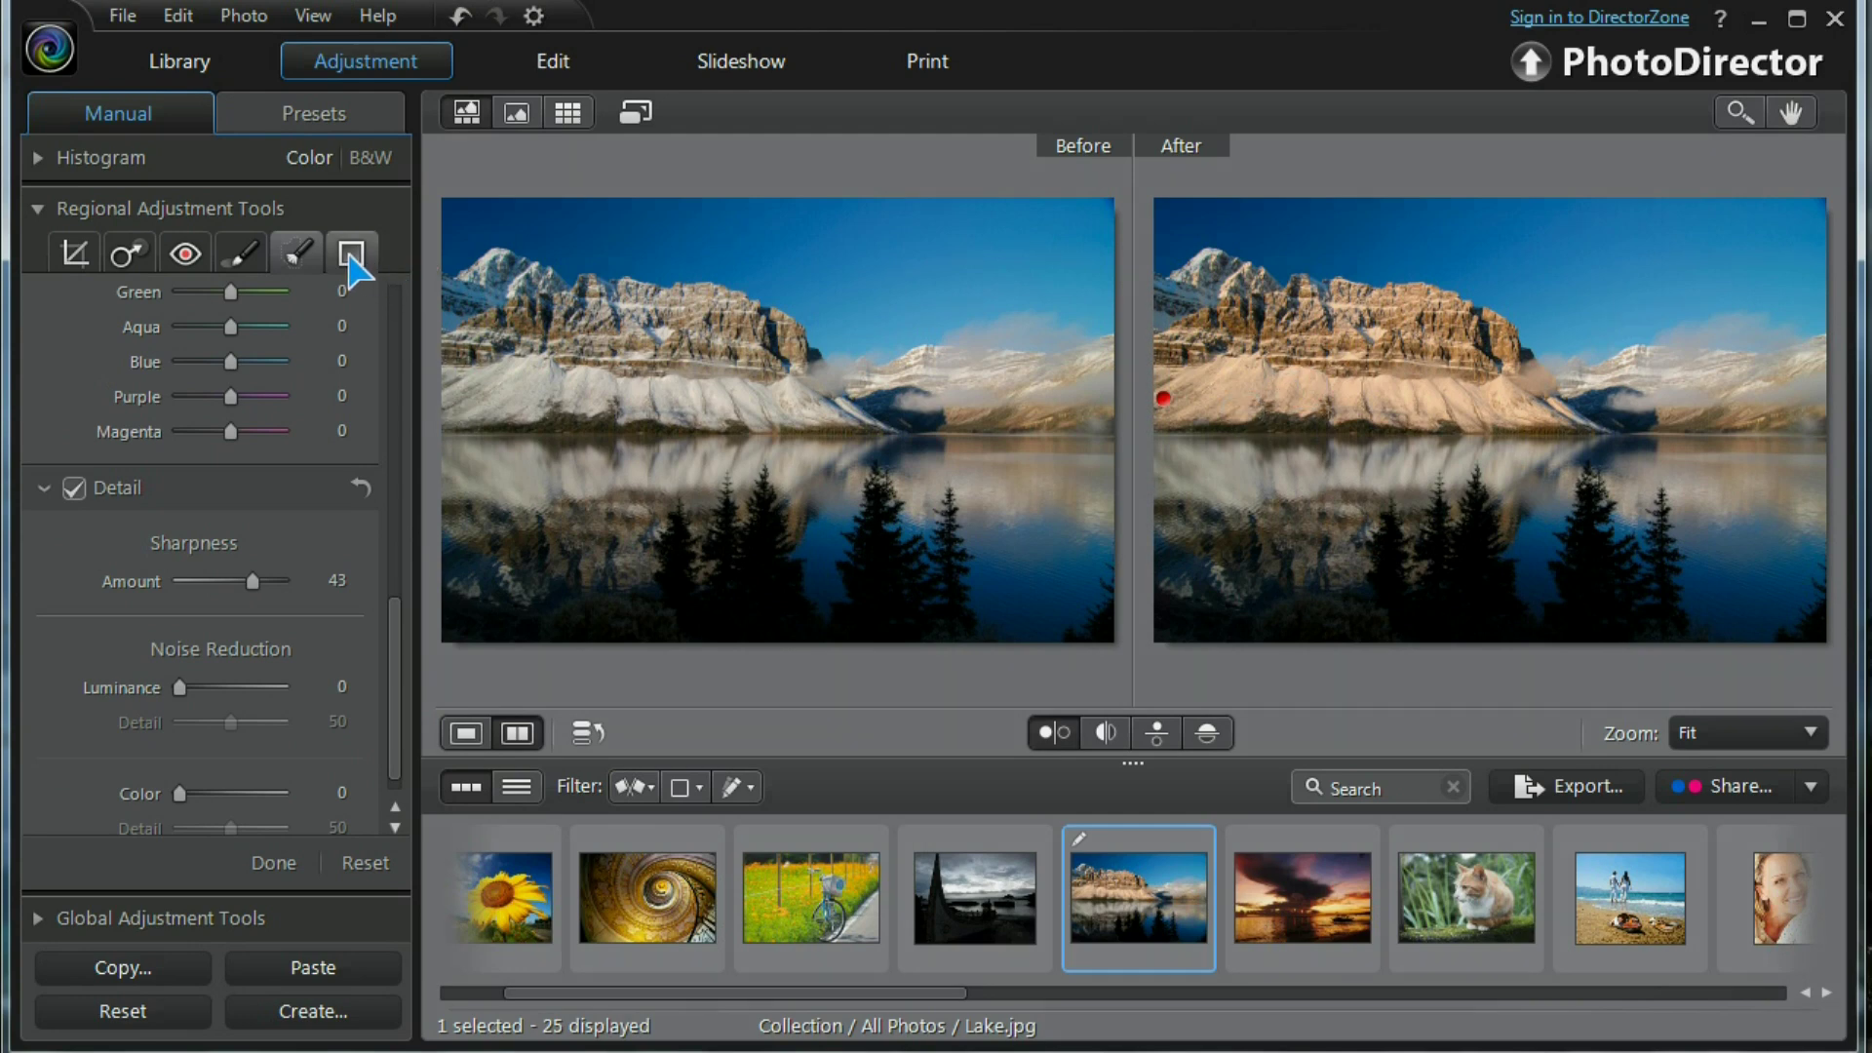
click(352, 255)
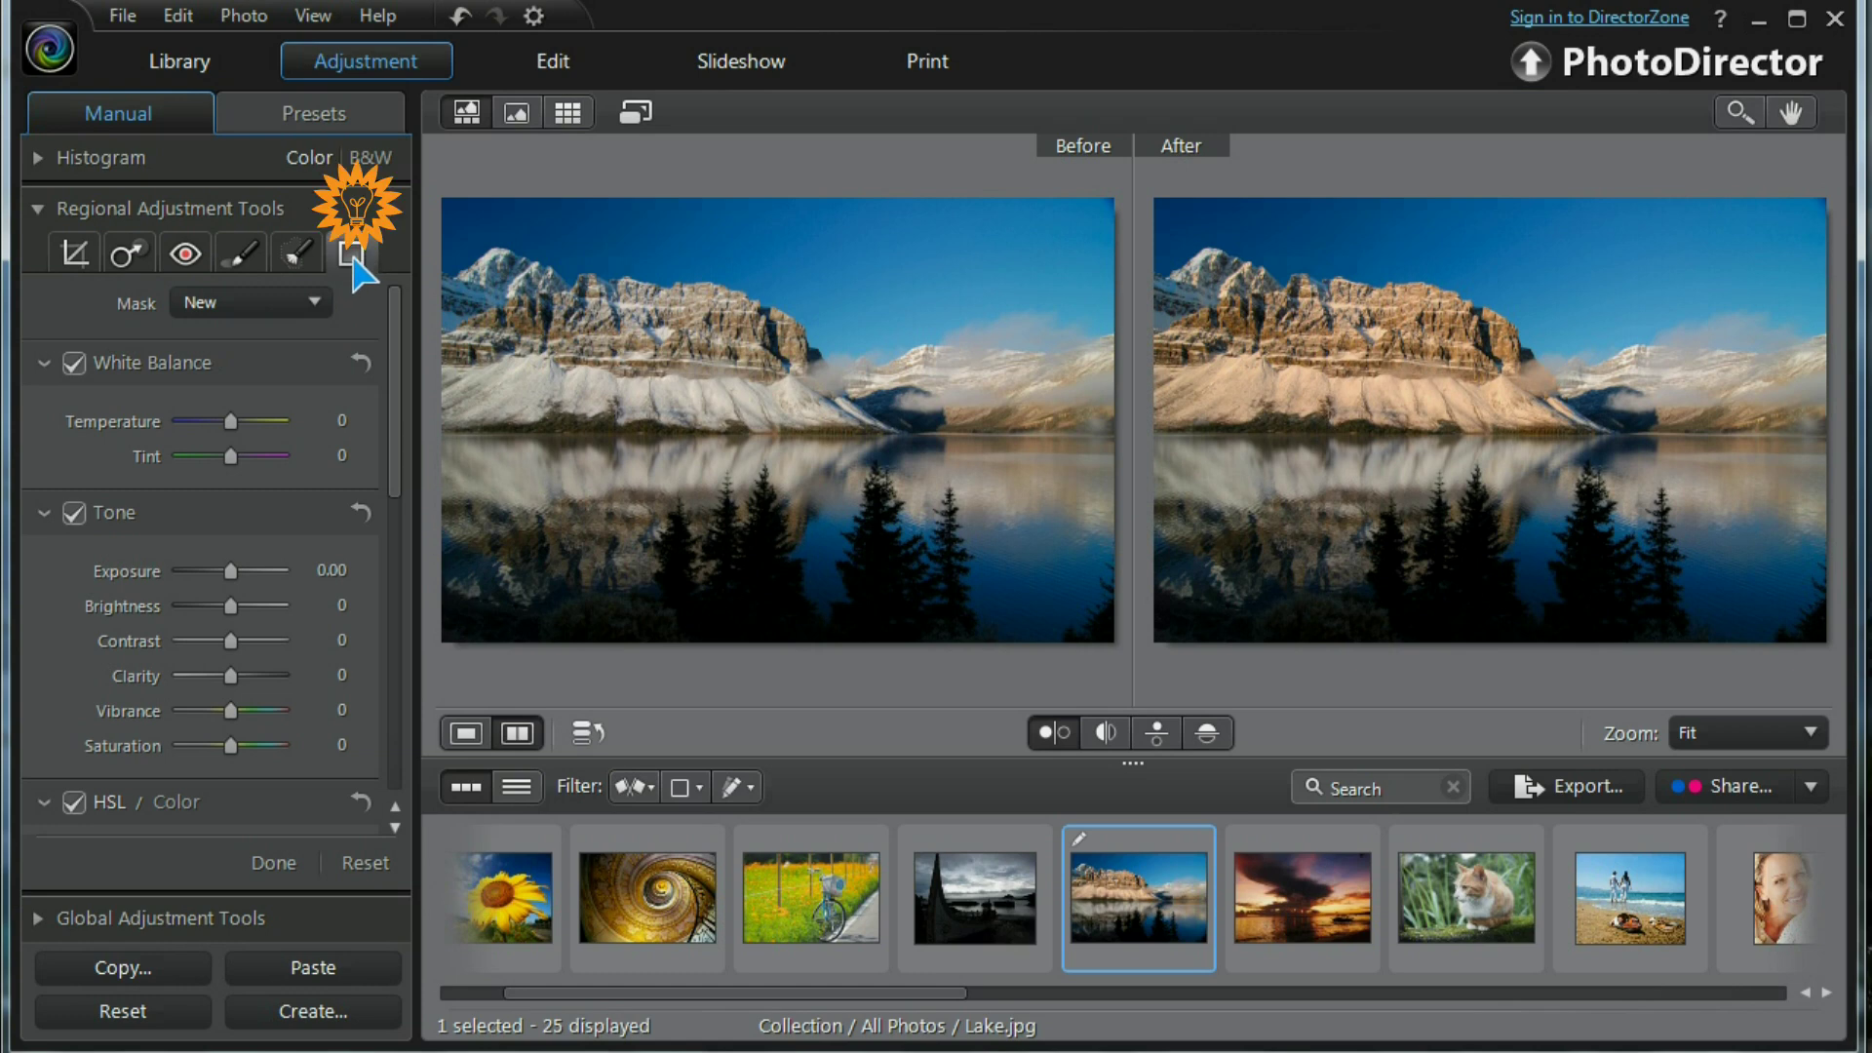
Draw a new graduated mask from the top over sky and mountains, with Temperature 26 and Tint 17.
click(319, 310)
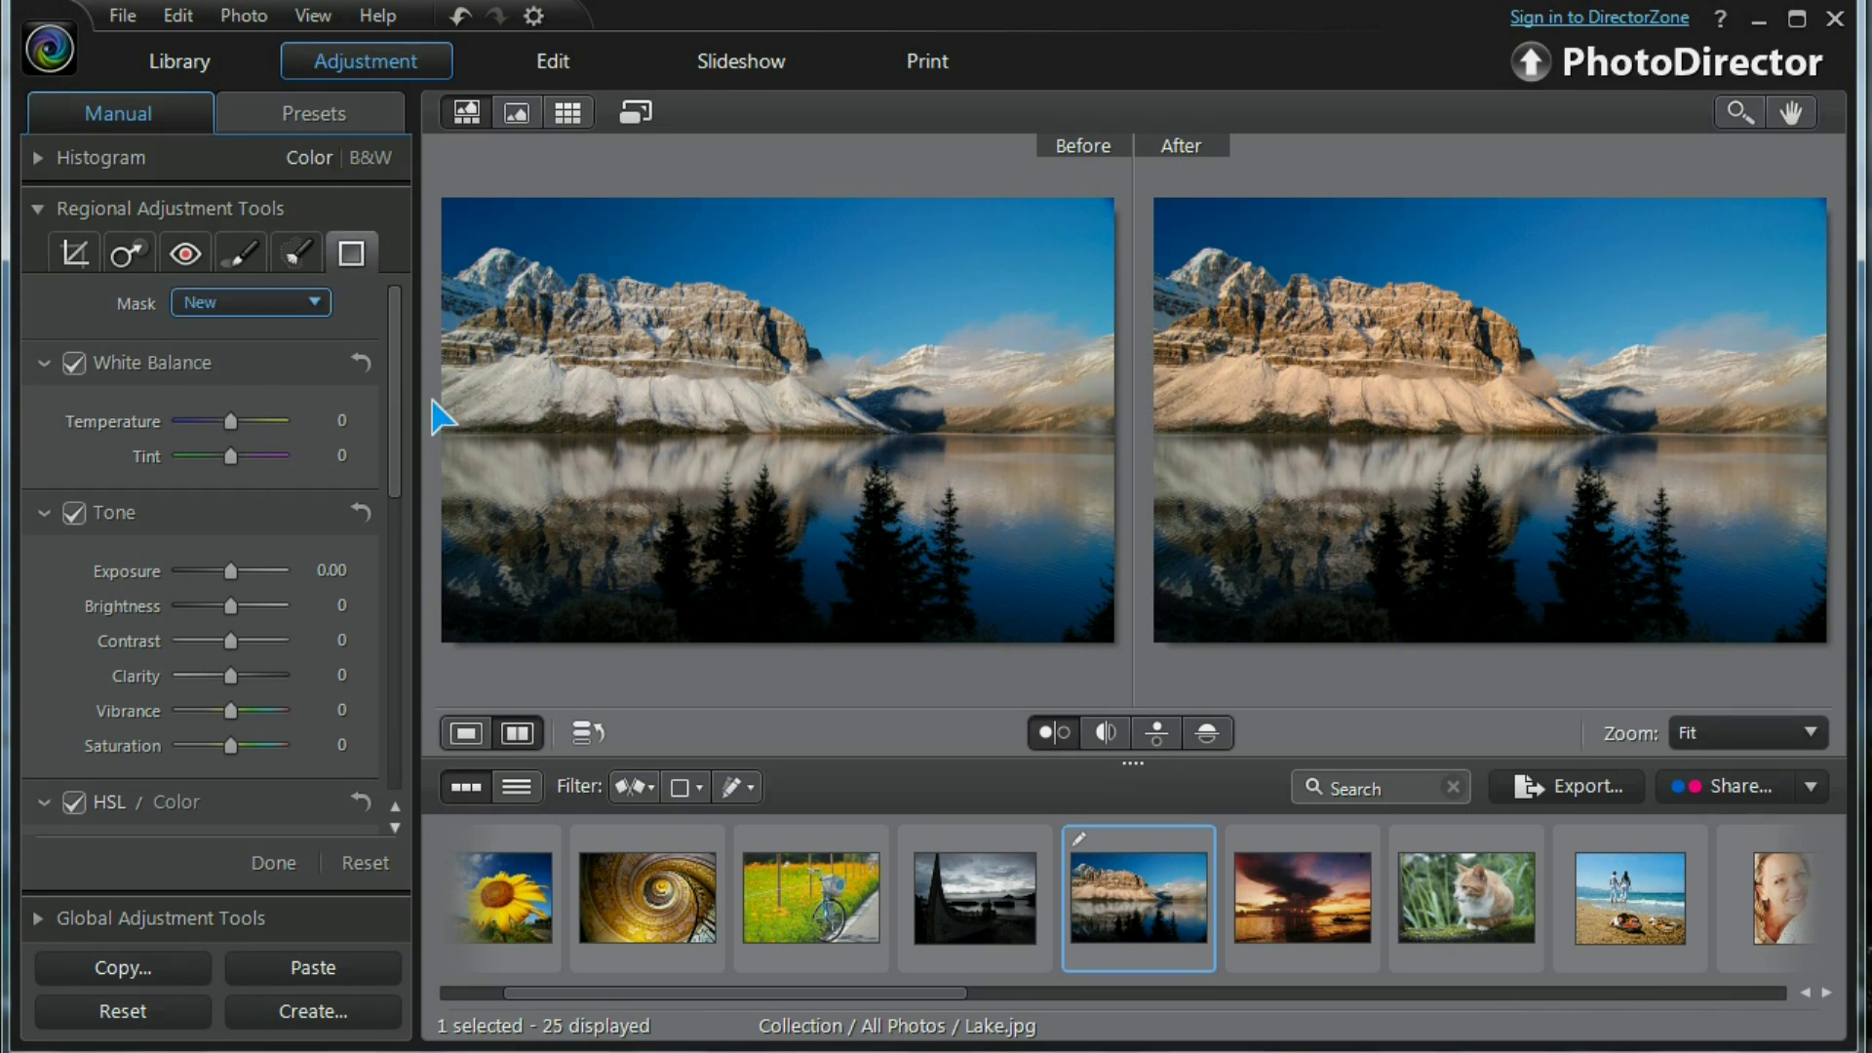
click(1475, 198)
drag(1475, 197, 1483, 597)
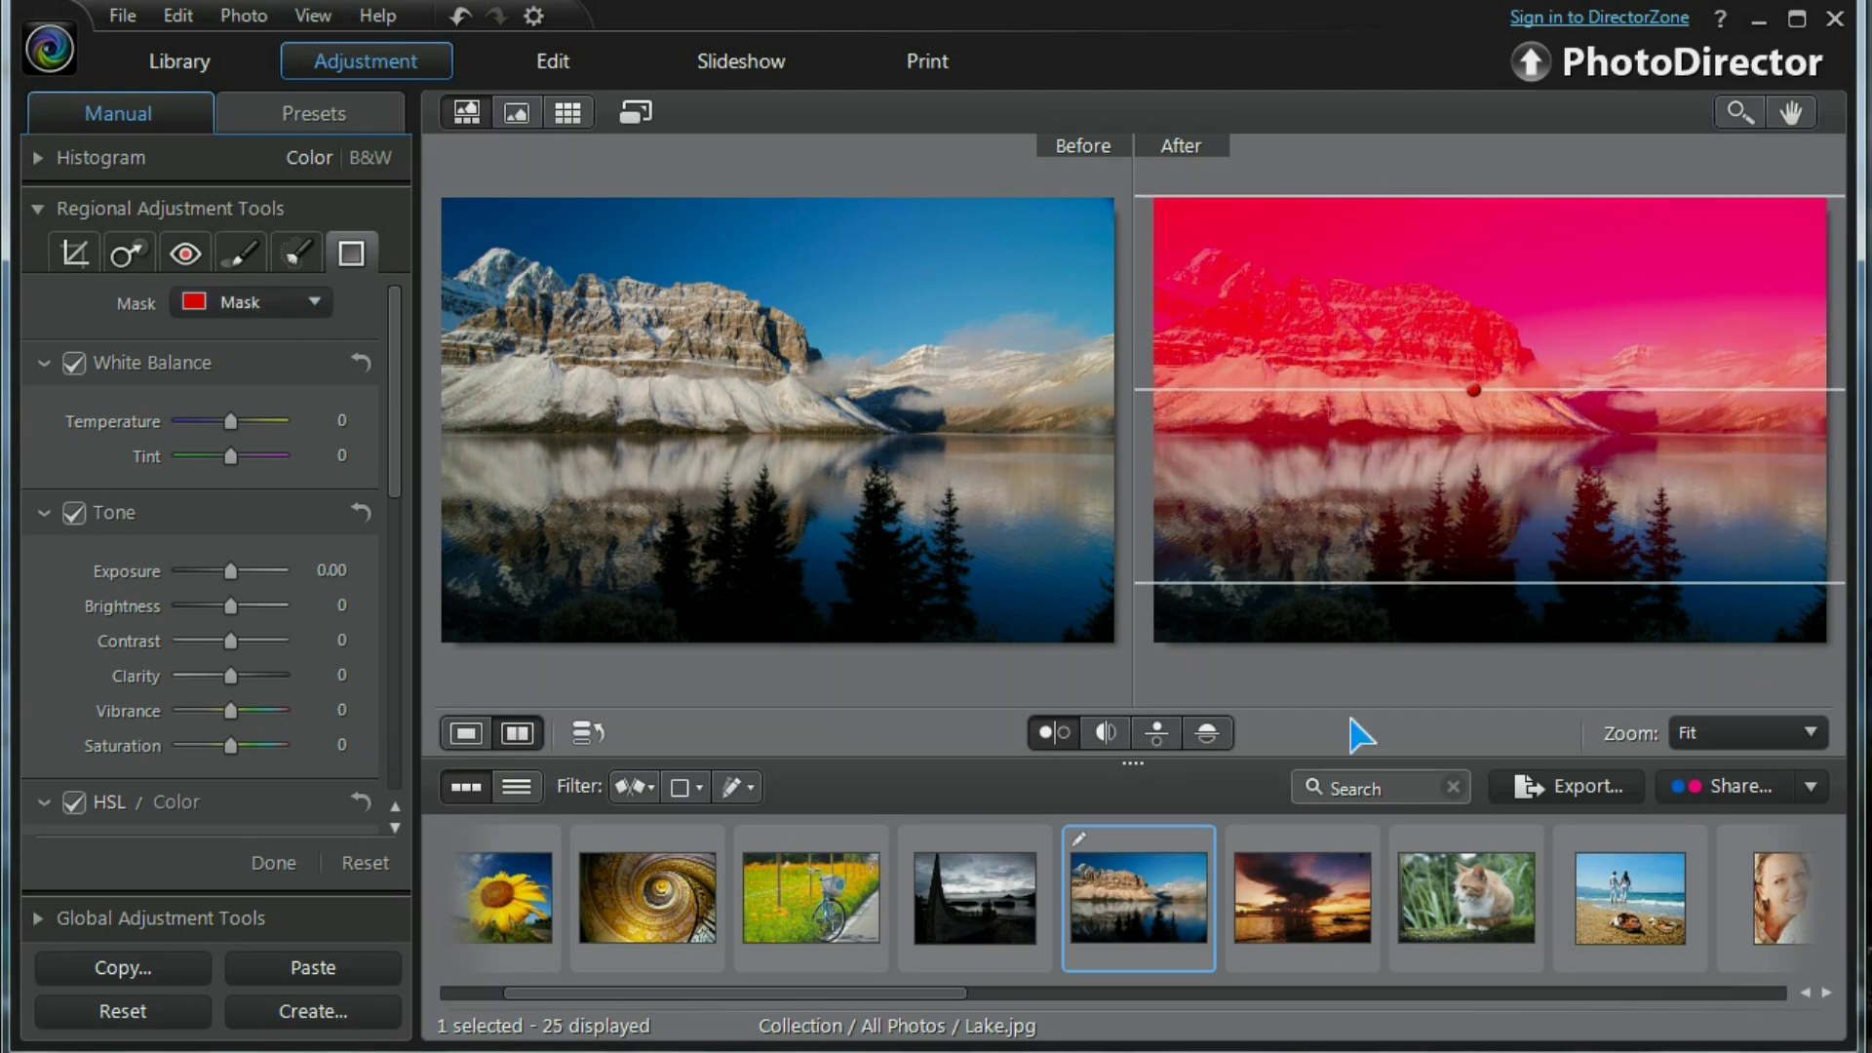
mouse_move(230, 422)
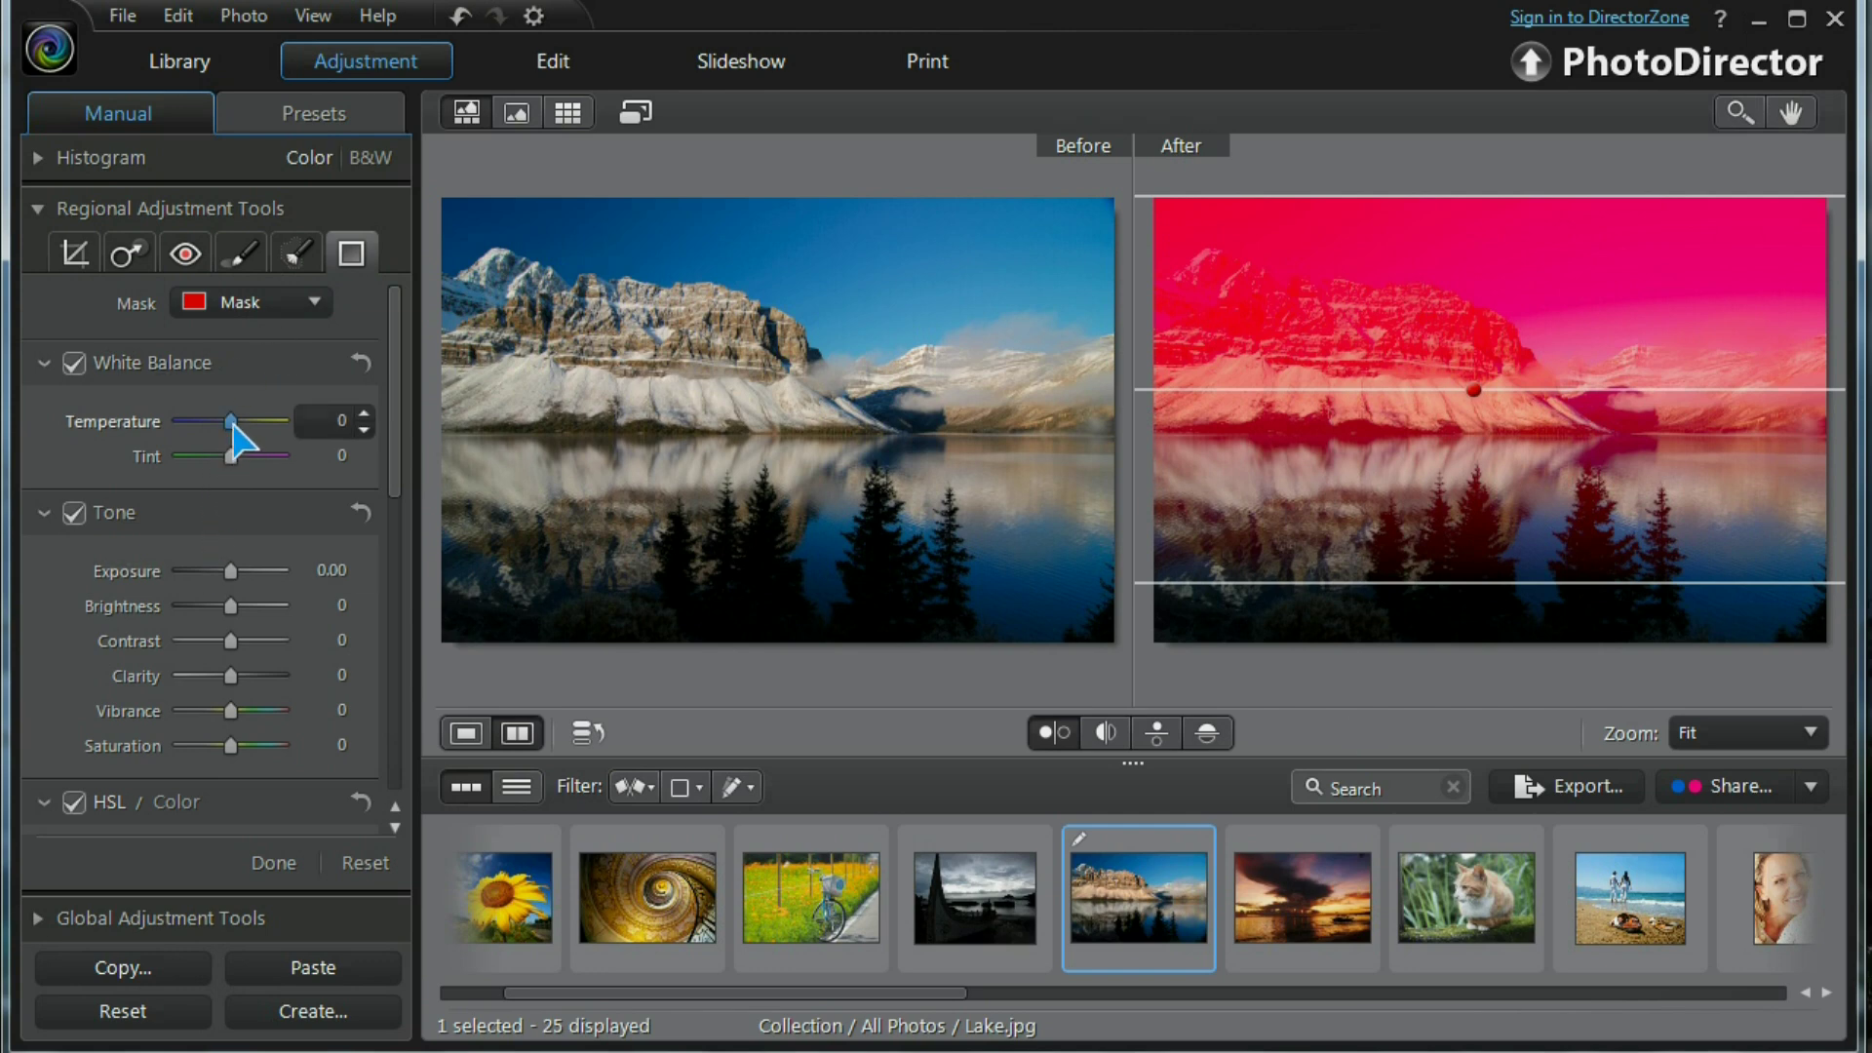
drag(232, 419, 249, 421)
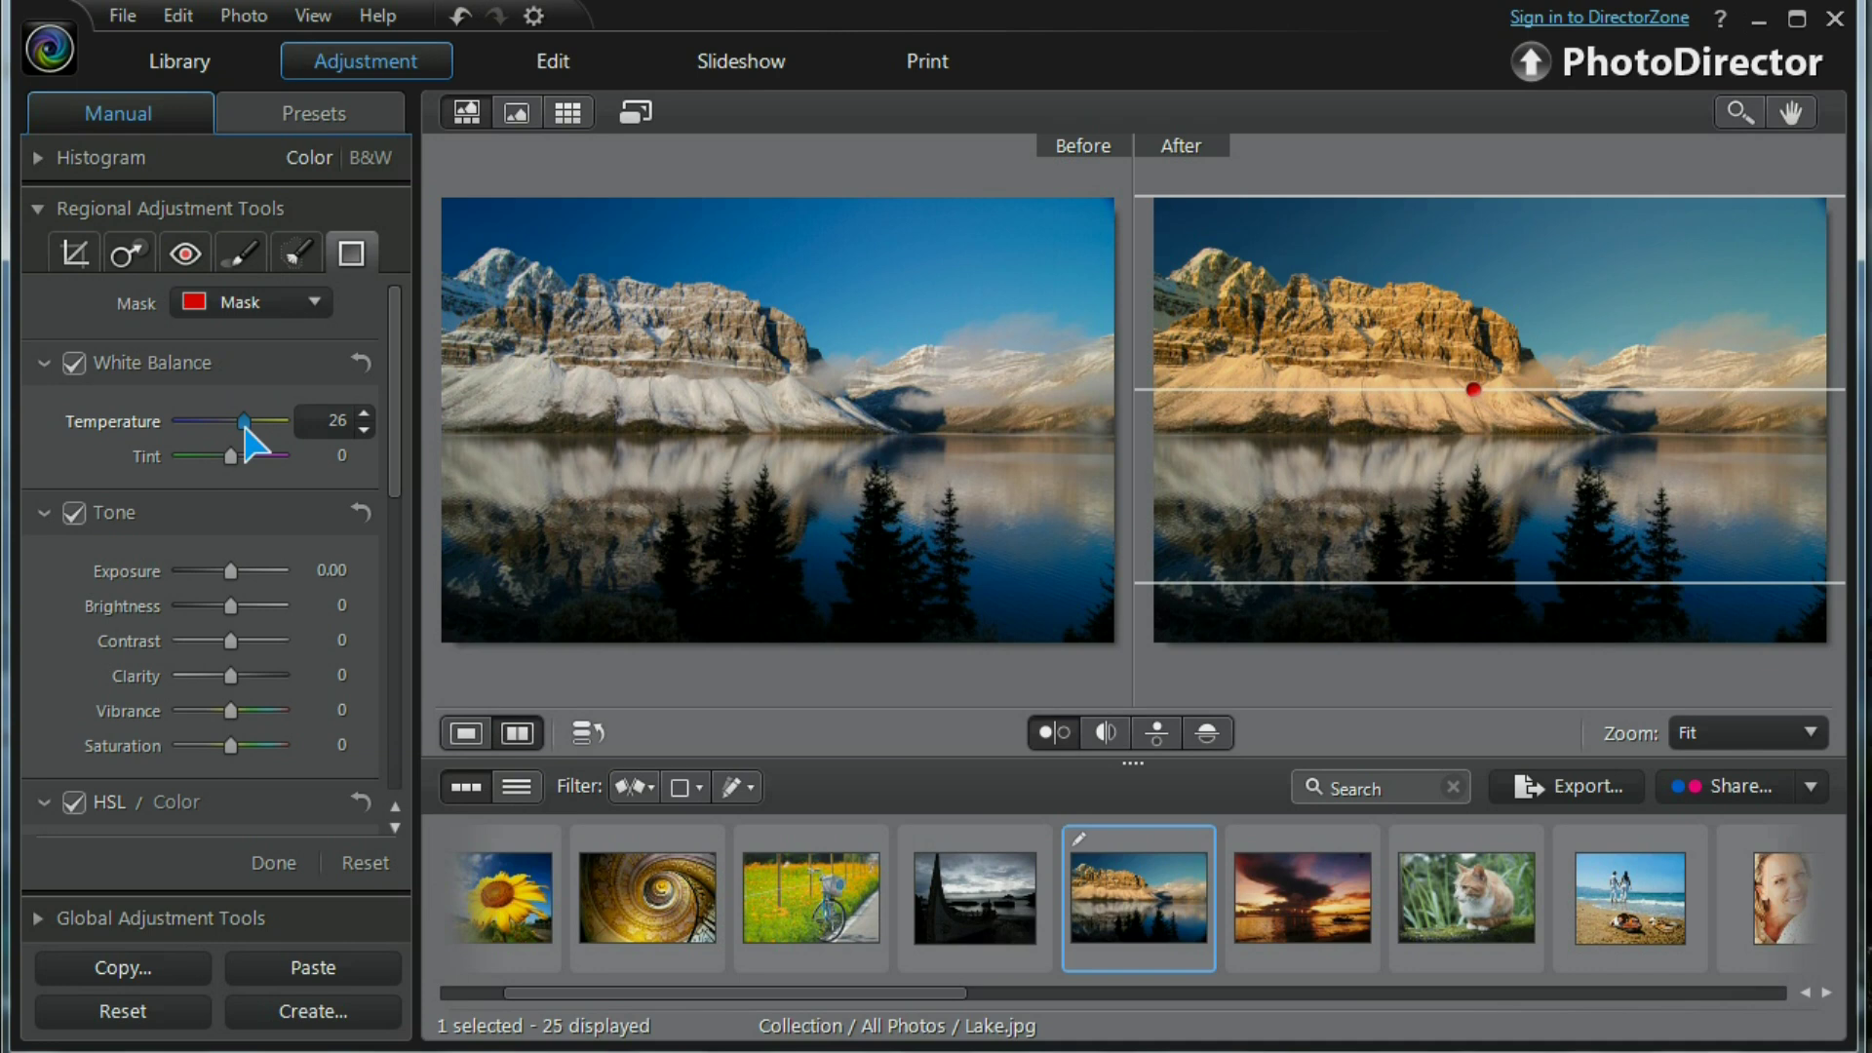
drag(231, 455, 238, 456)
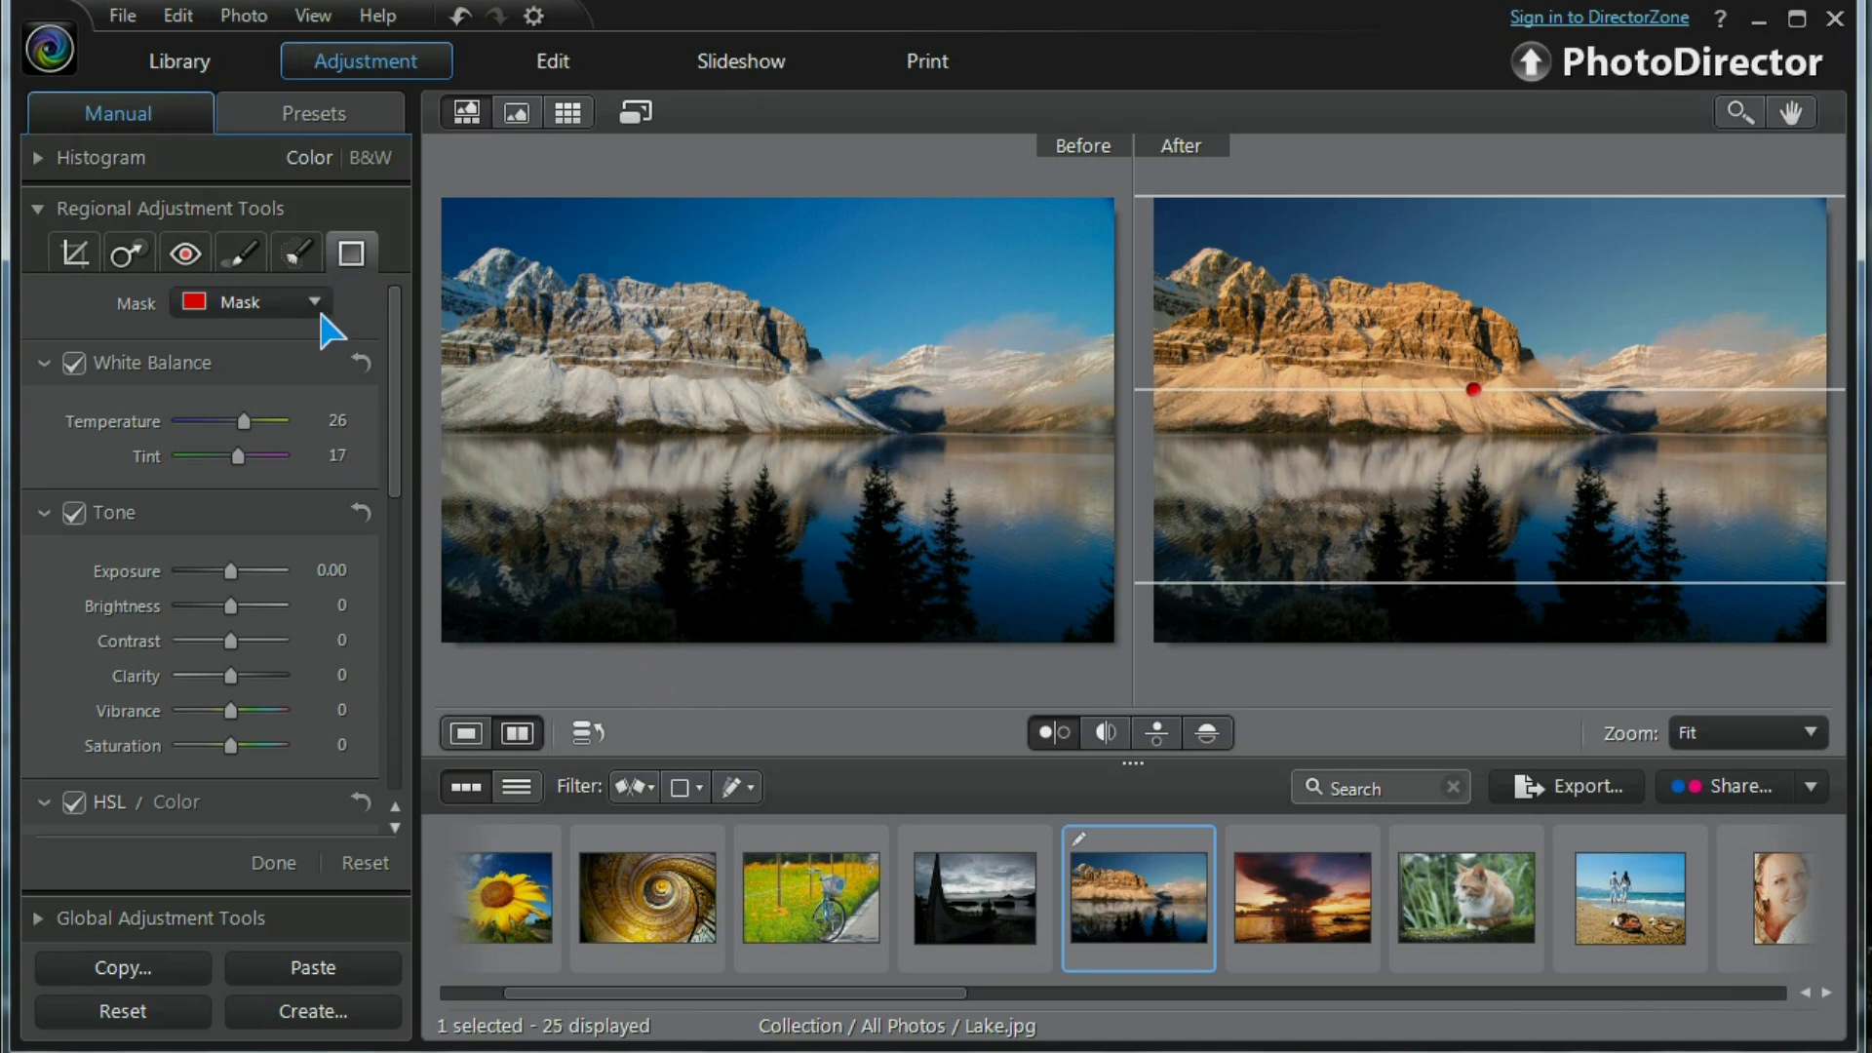
Drag a new graduated mask upward over the lake and set its Temperature to 26.
click(313, 302)
click(256, 366)
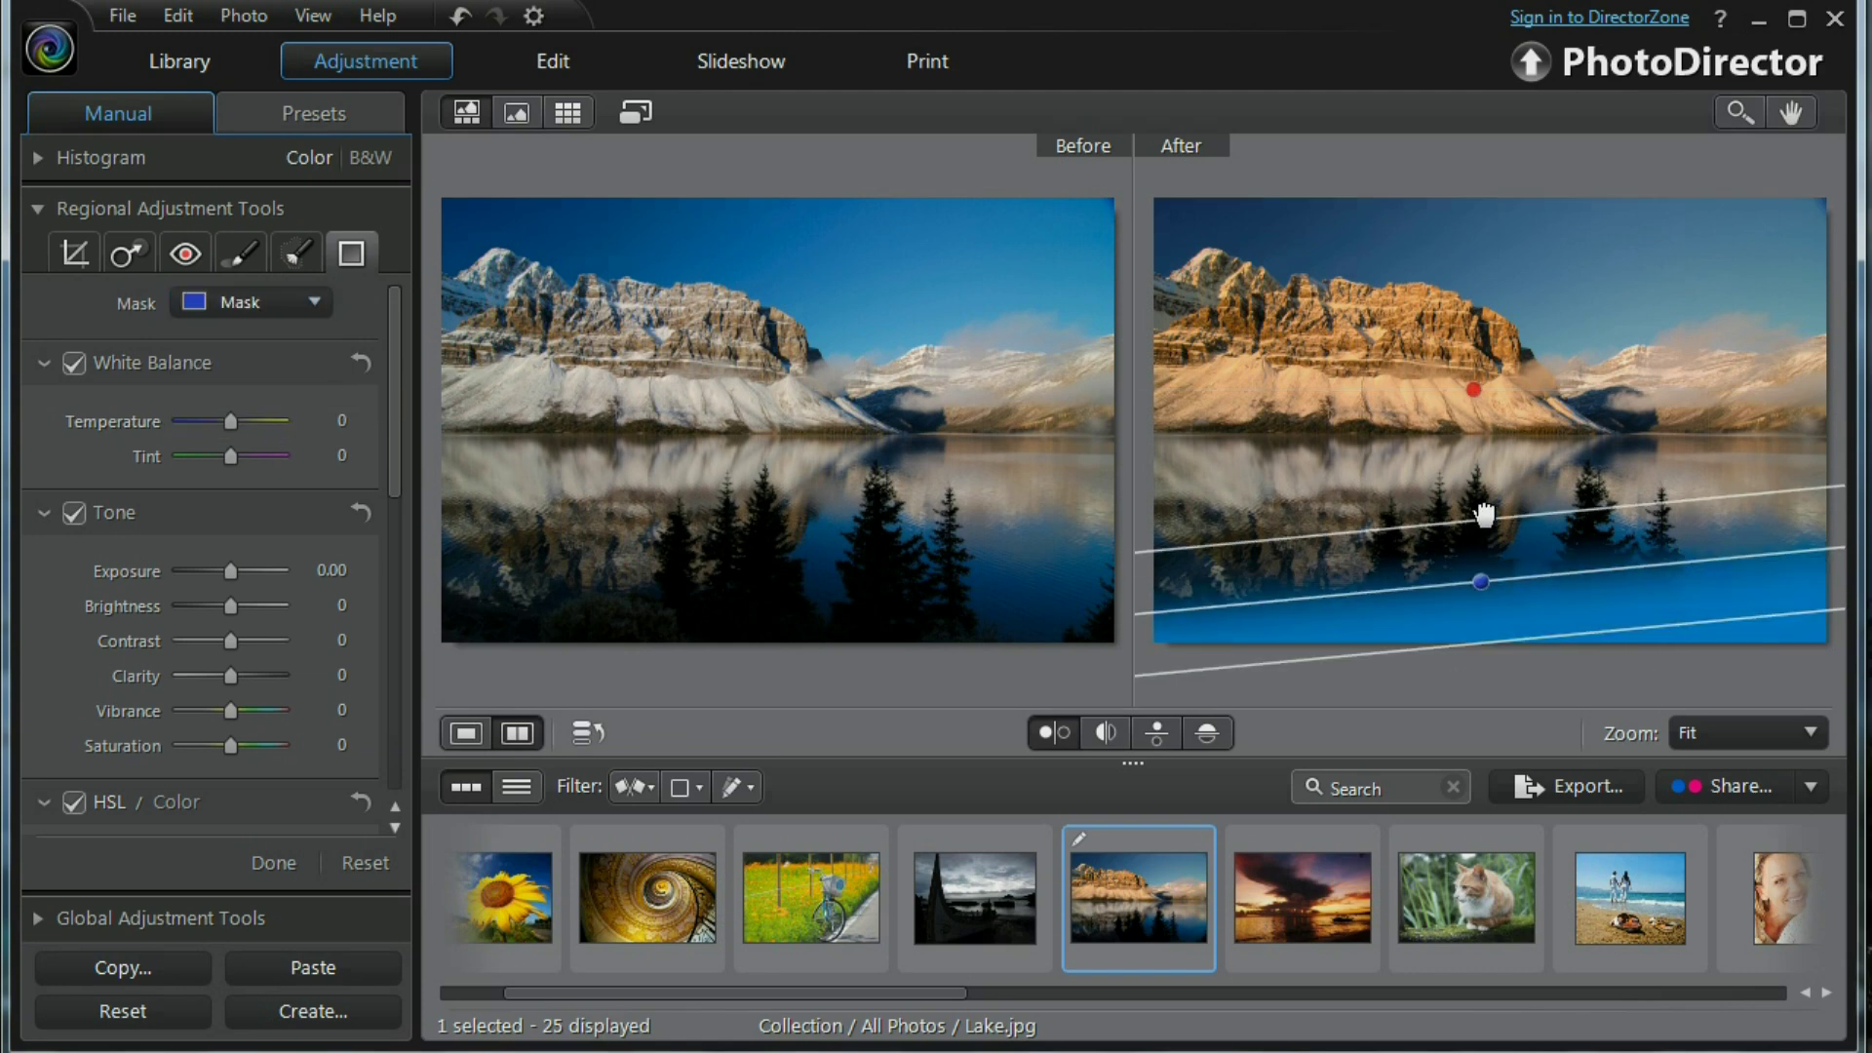
drag(1481, 515, 1472, 383)
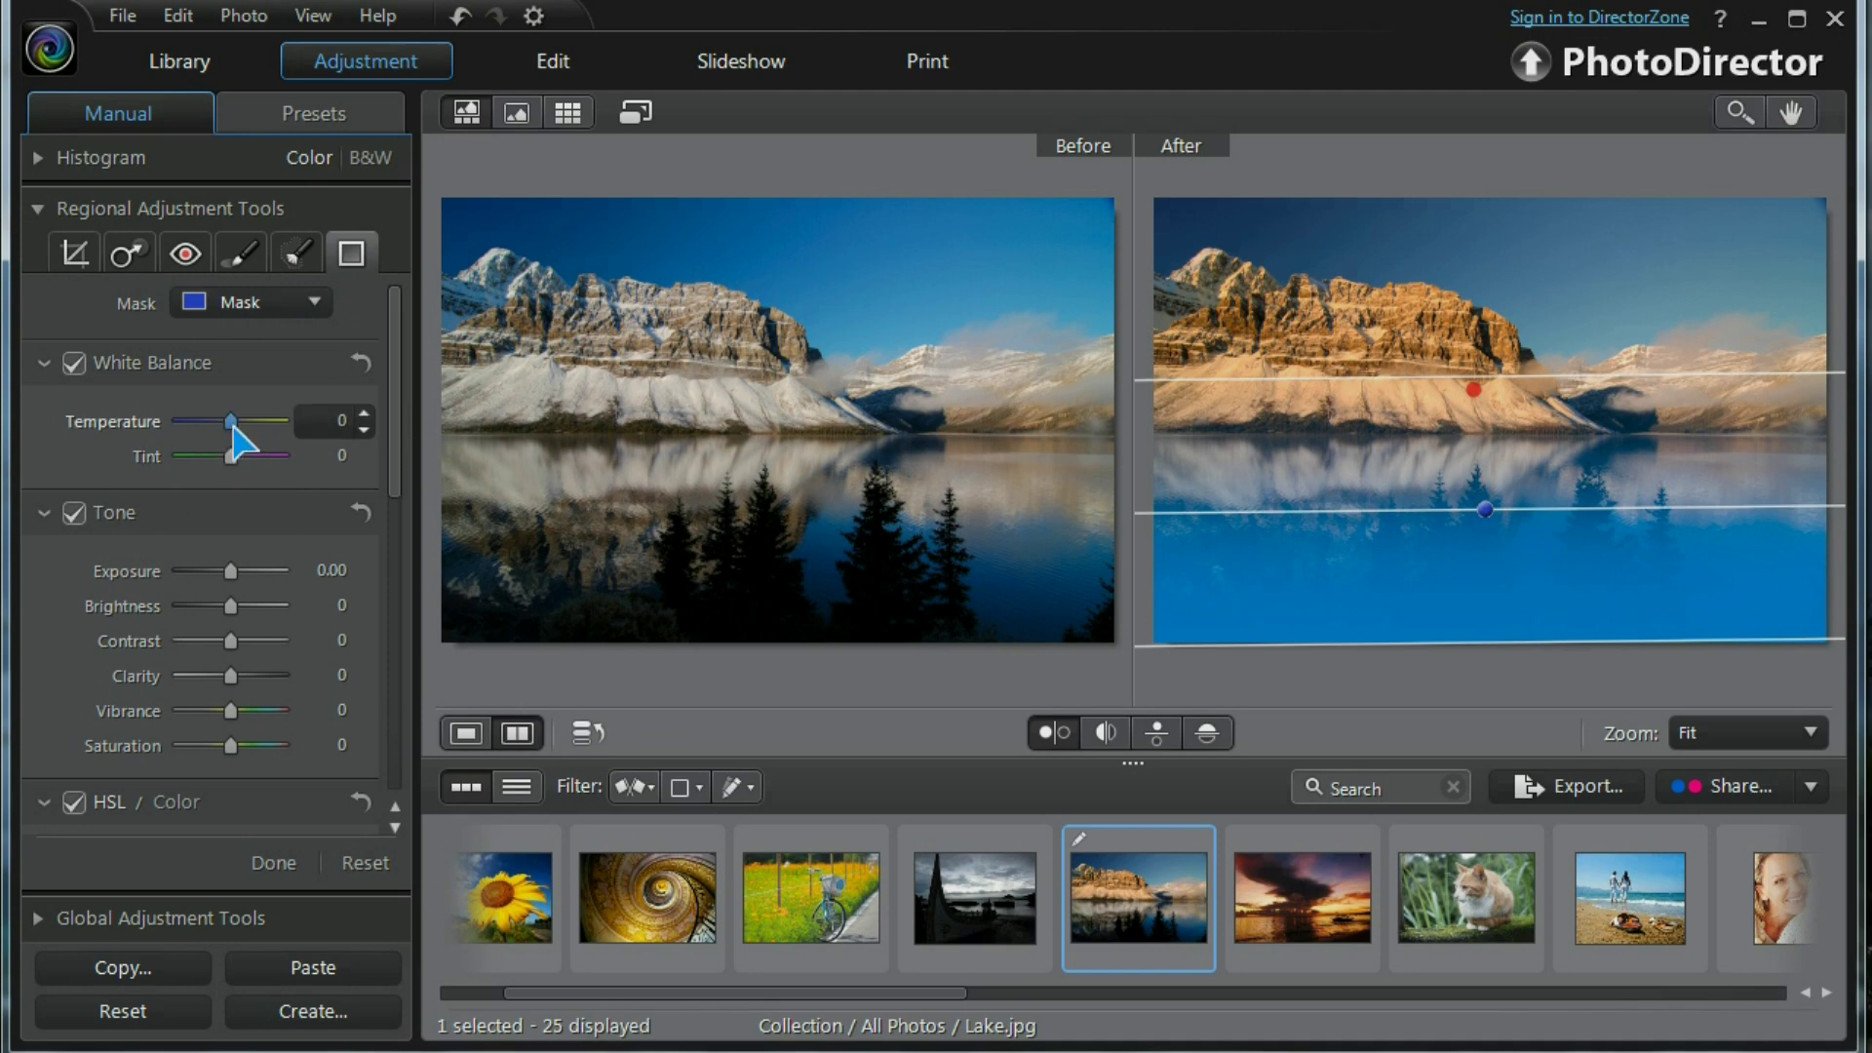
drag(231, 422, 259, 422)
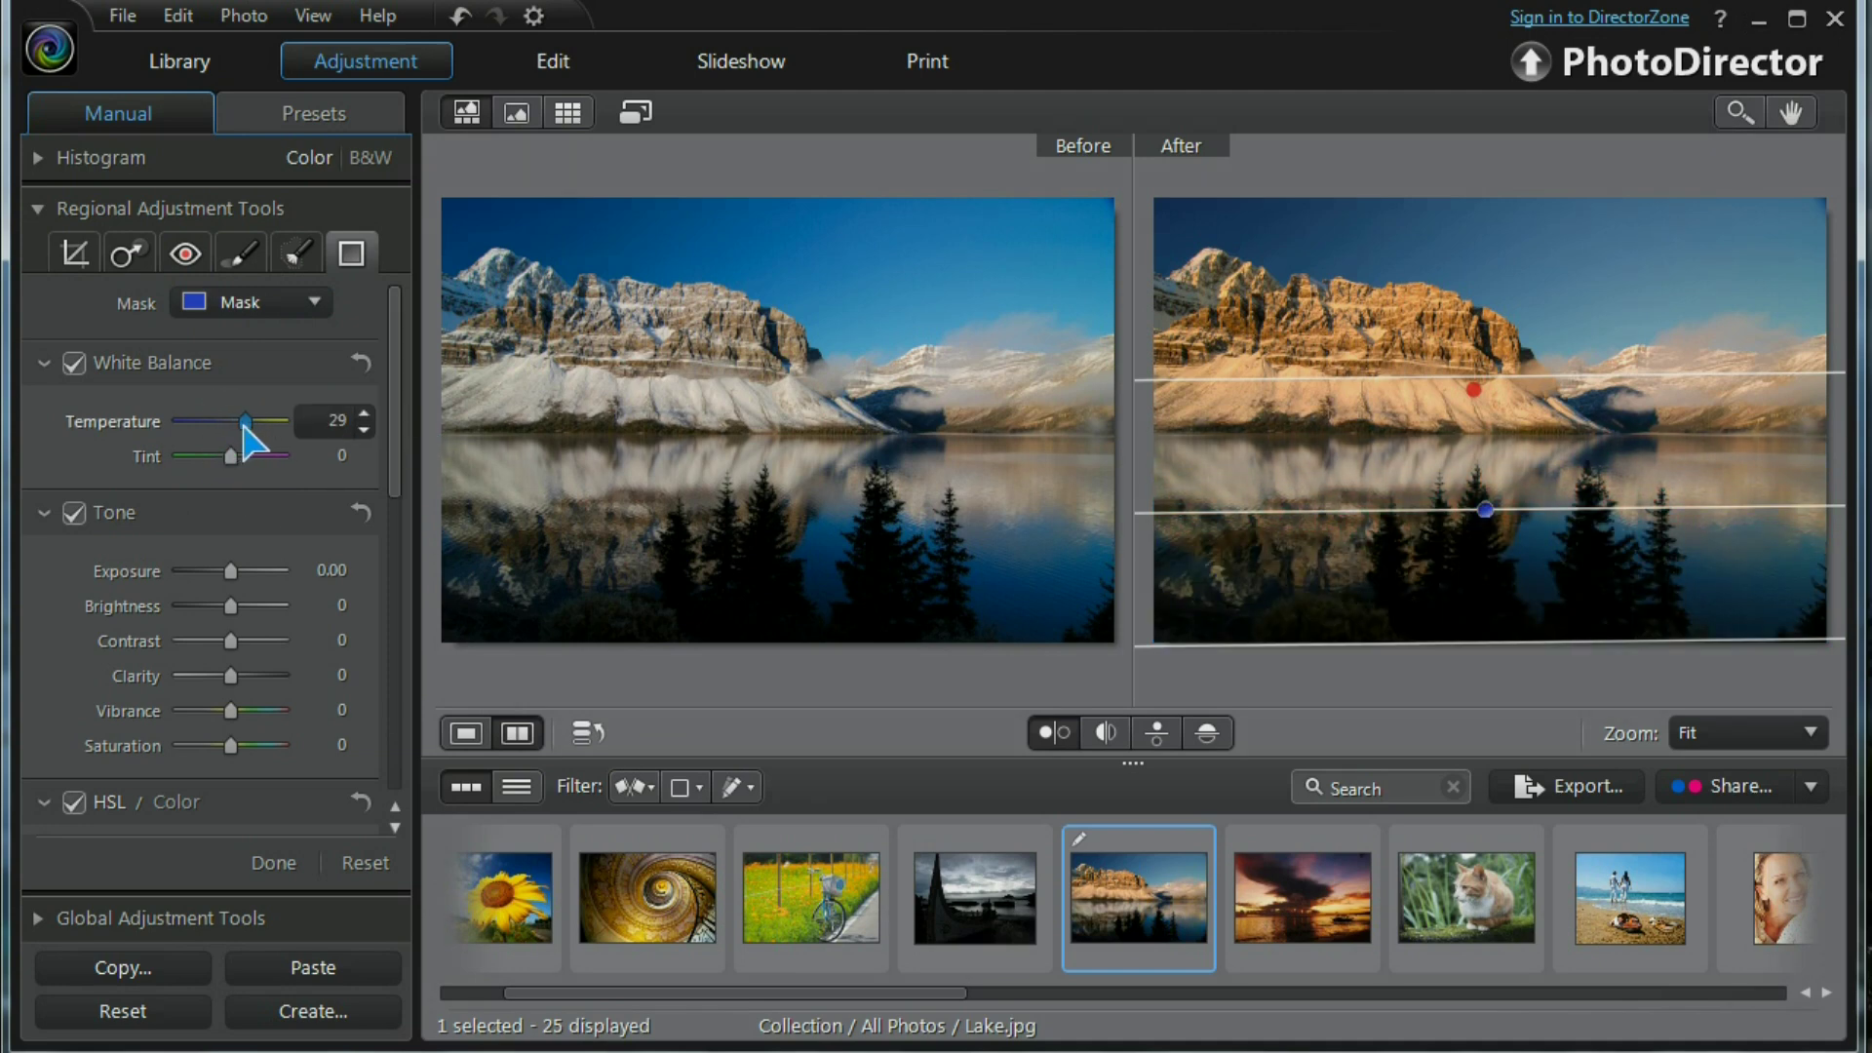
drag(245, 419, 242, 422)
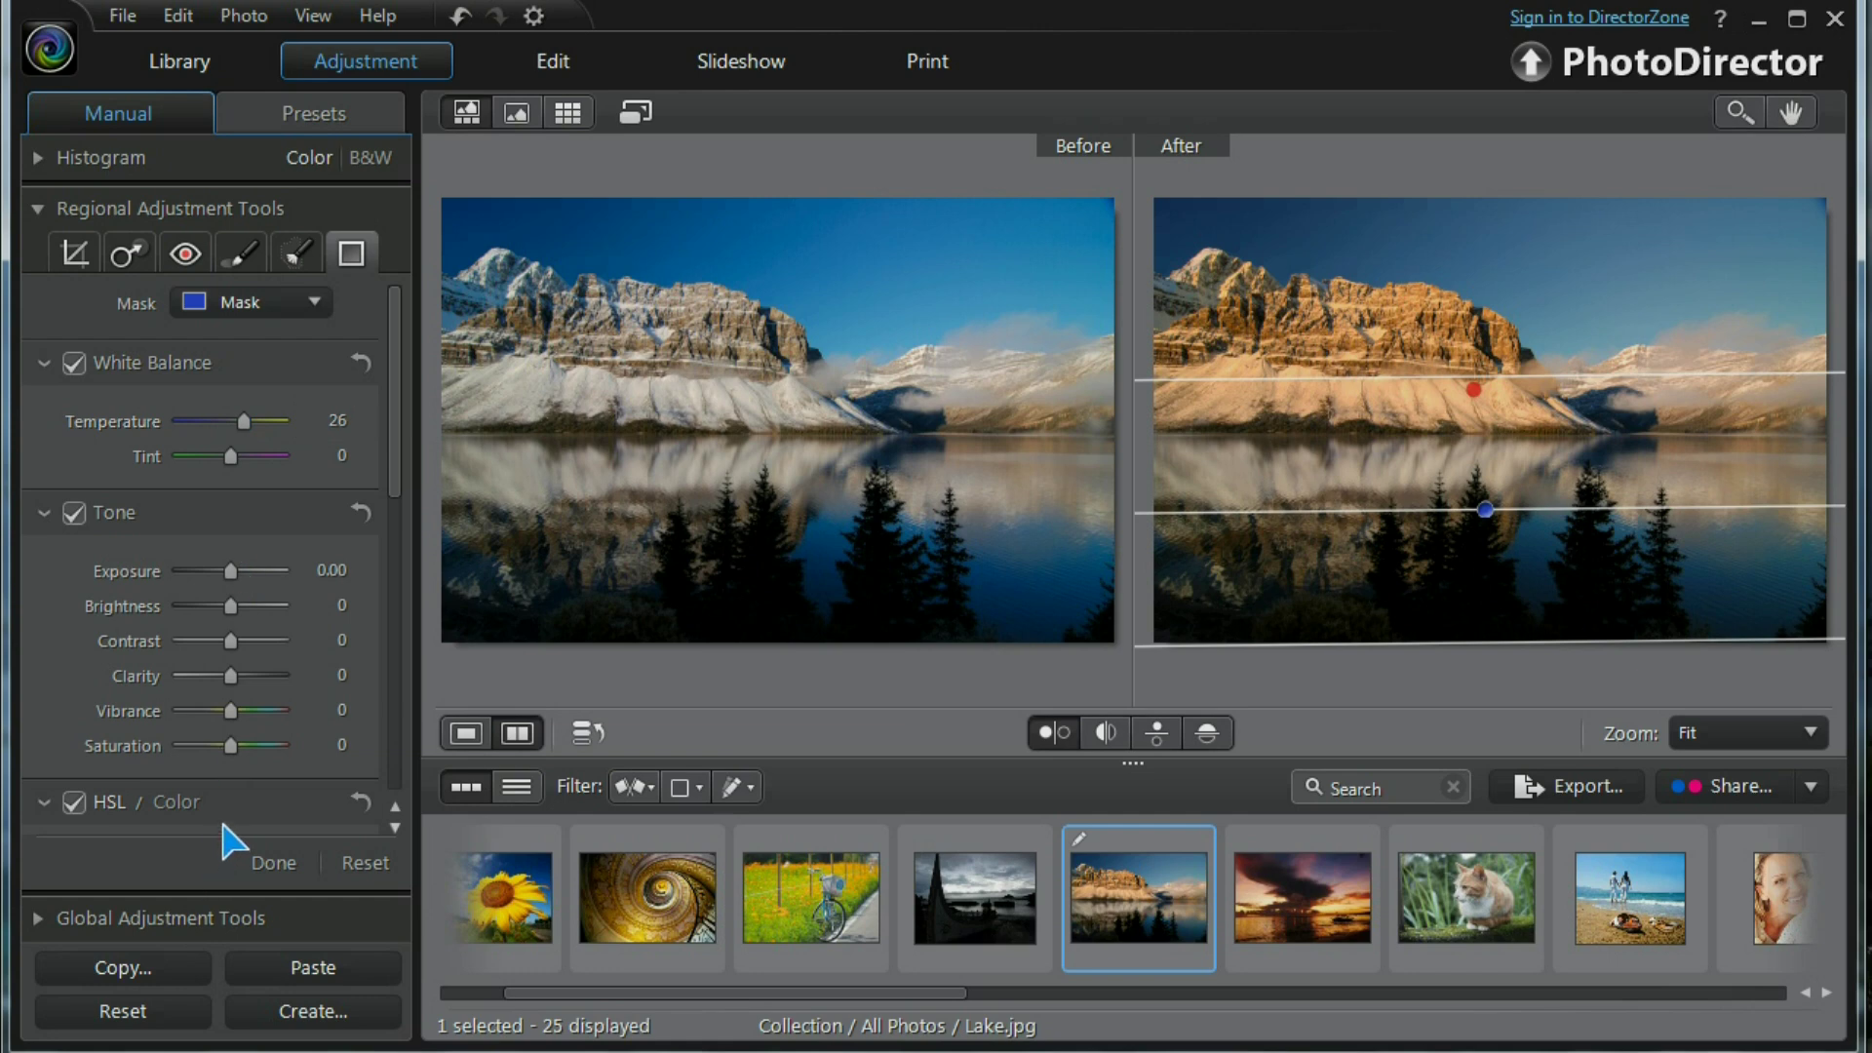
click(313, 302)
click(242, 359)
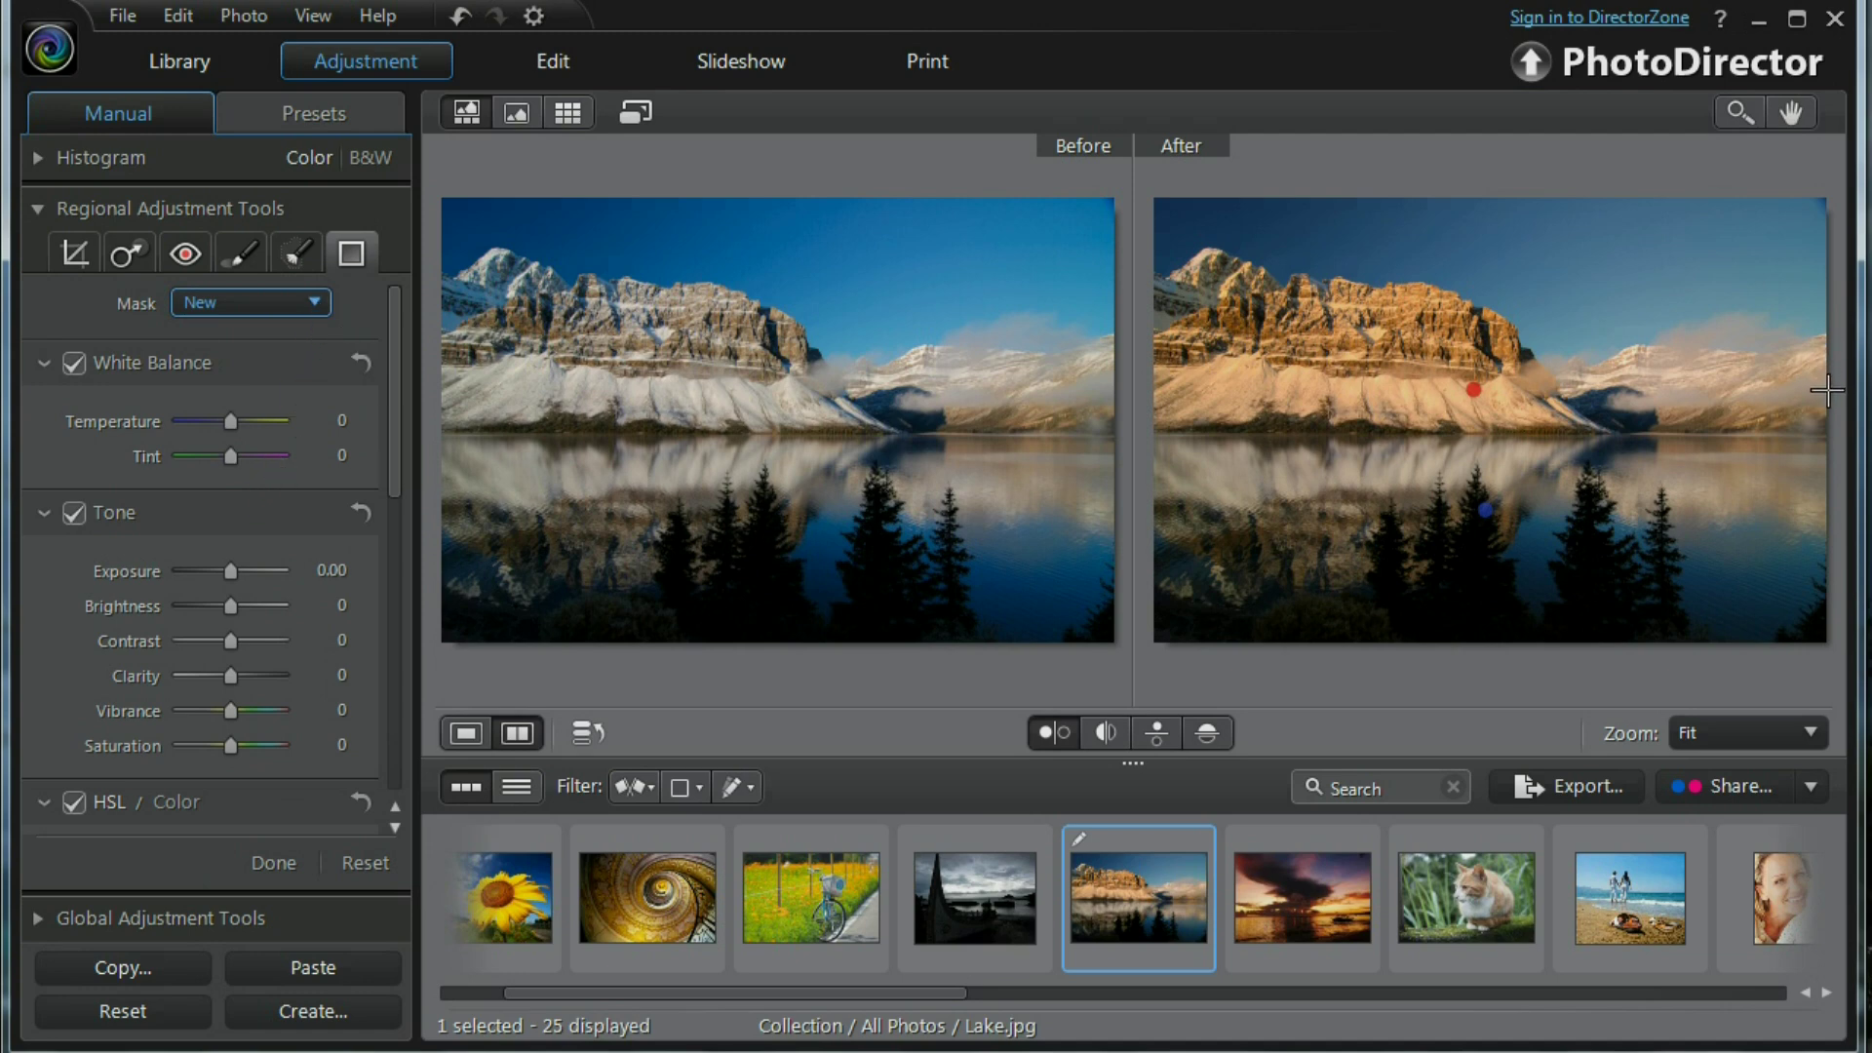
Drag a graduated mask leftward from the right edge, set Brightness 11, and collapse Regional Adjustment Tools.
drag(1825, 389, 1211, 415)
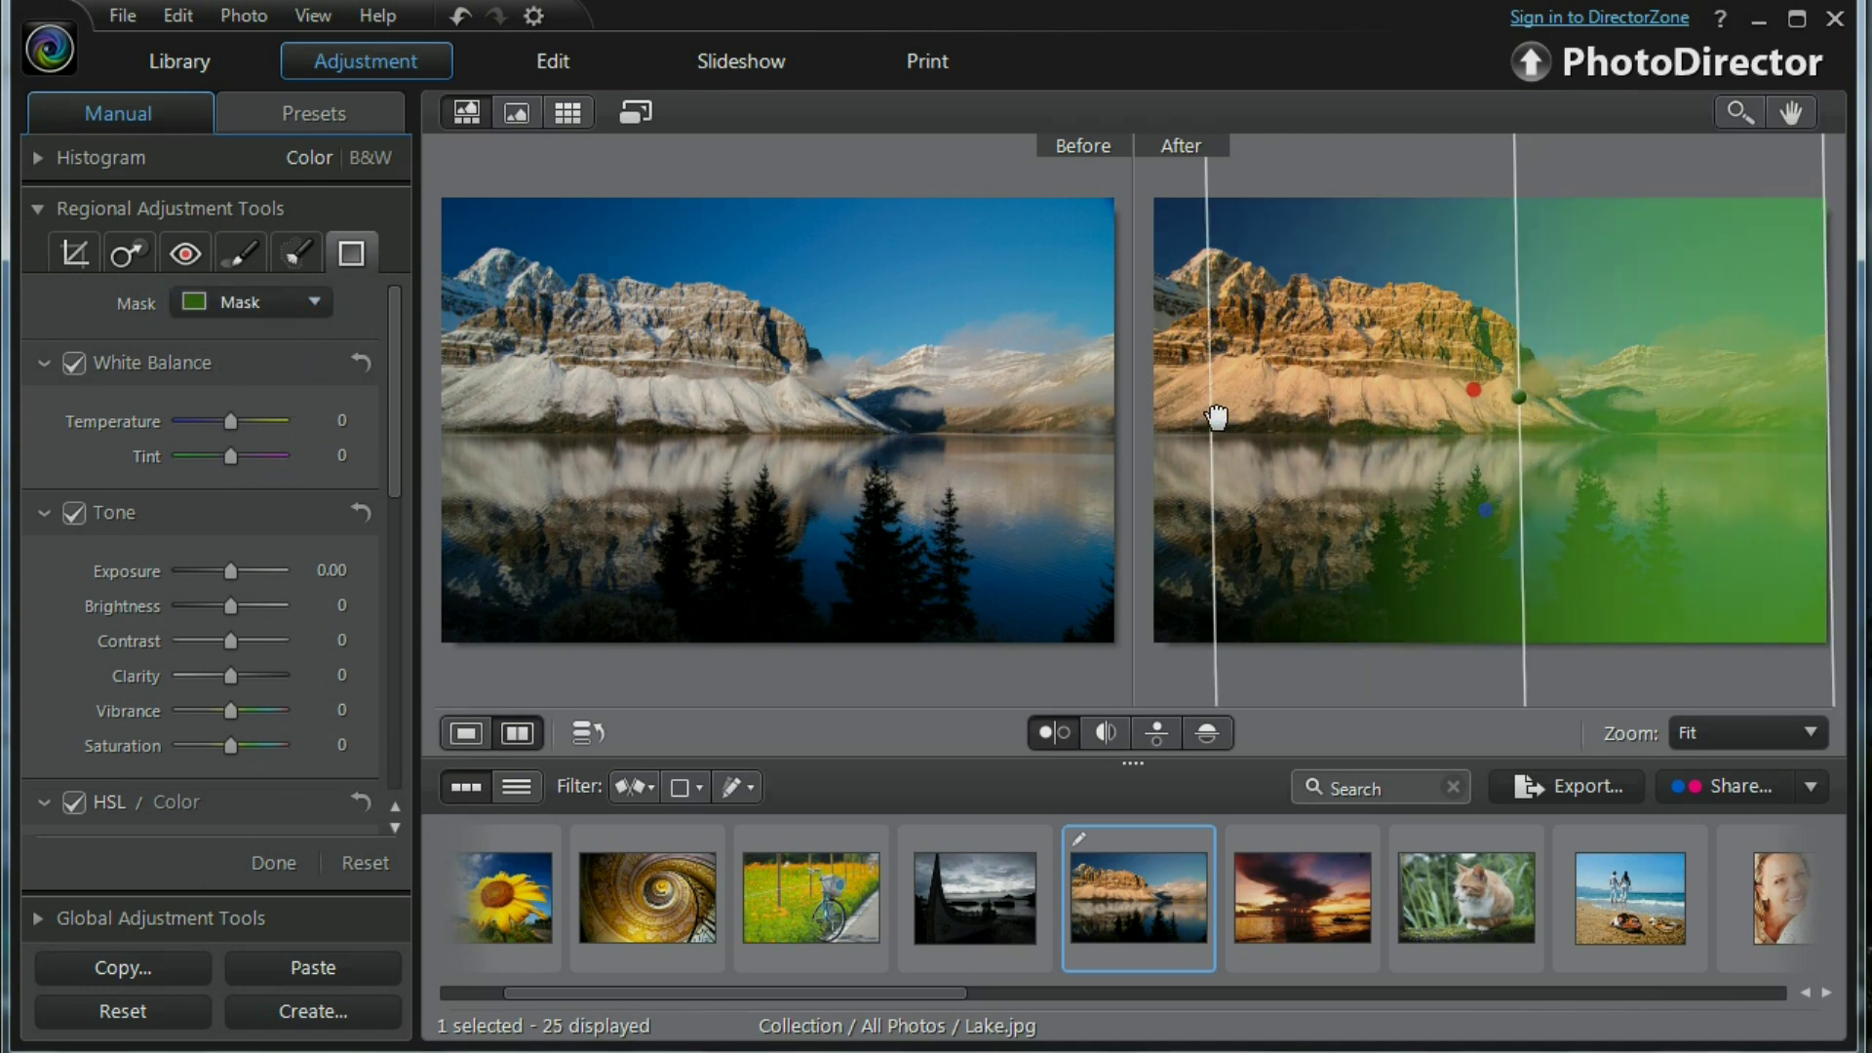
drag(1212, 415, 1216, 415)
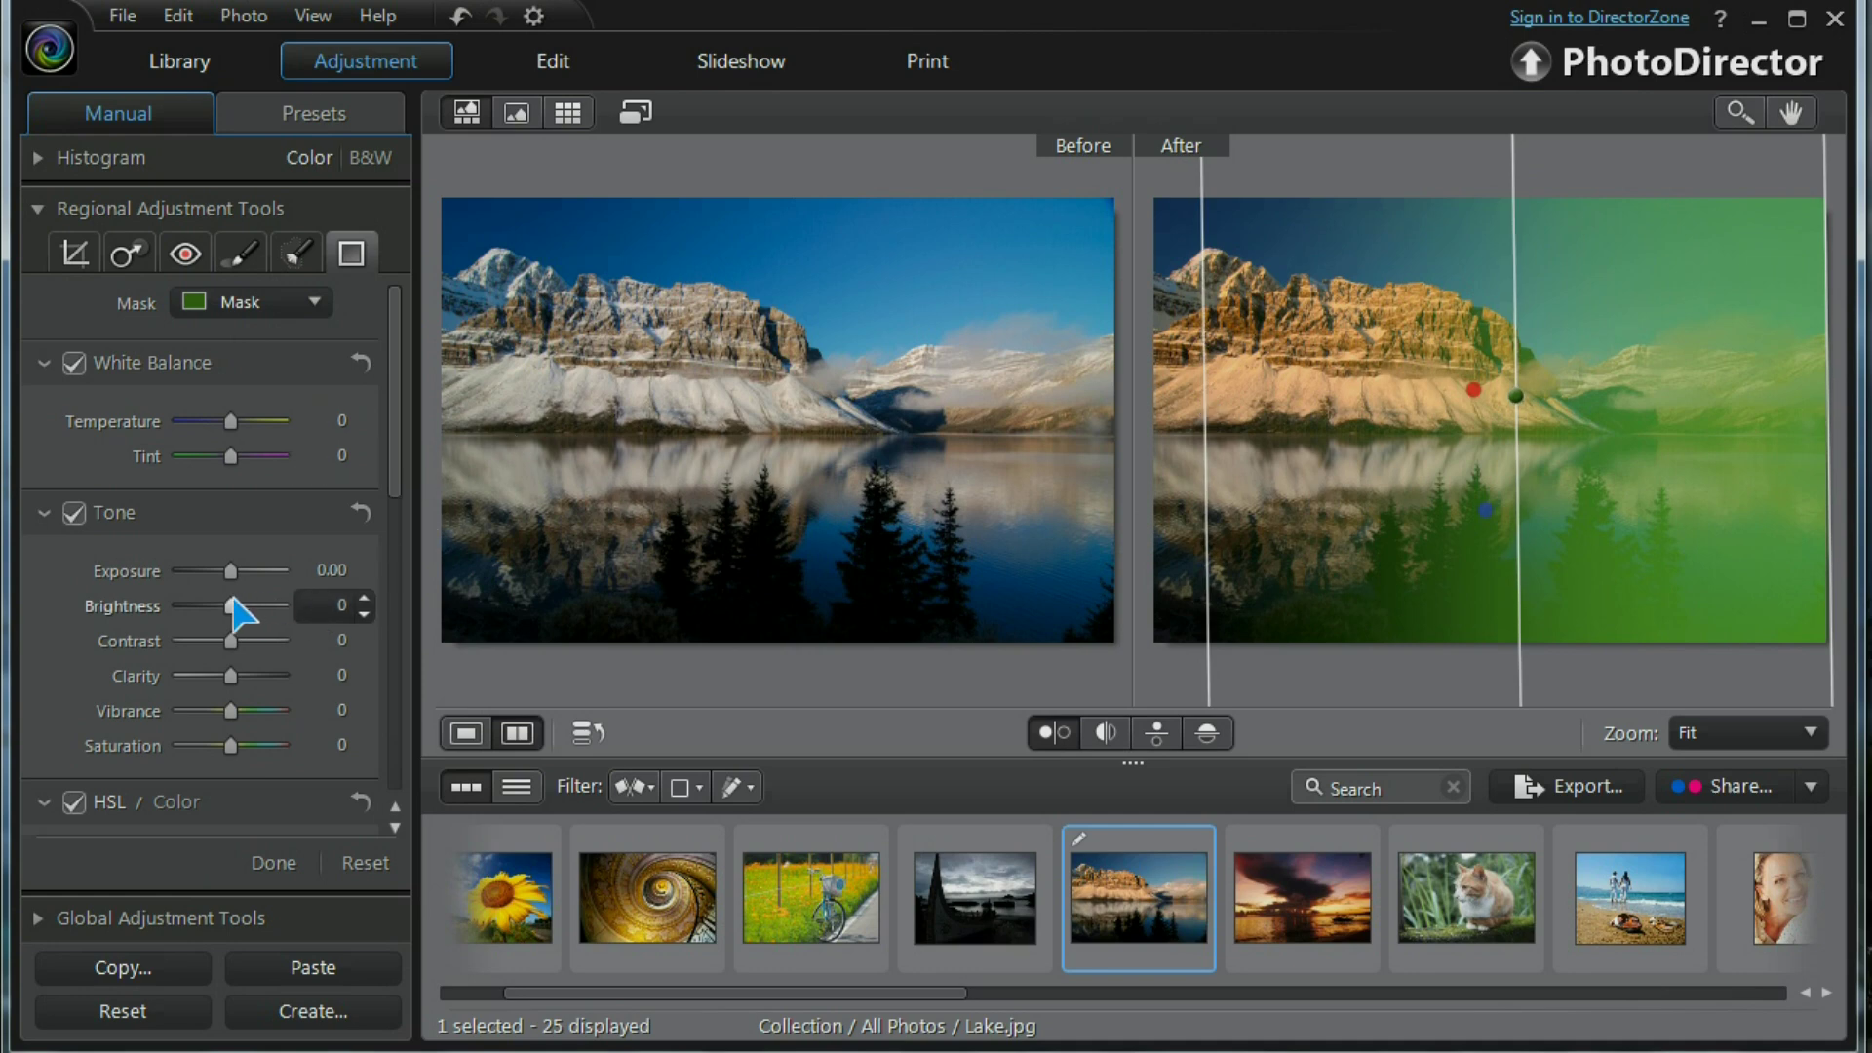
drag(252, 613, 246, 614)
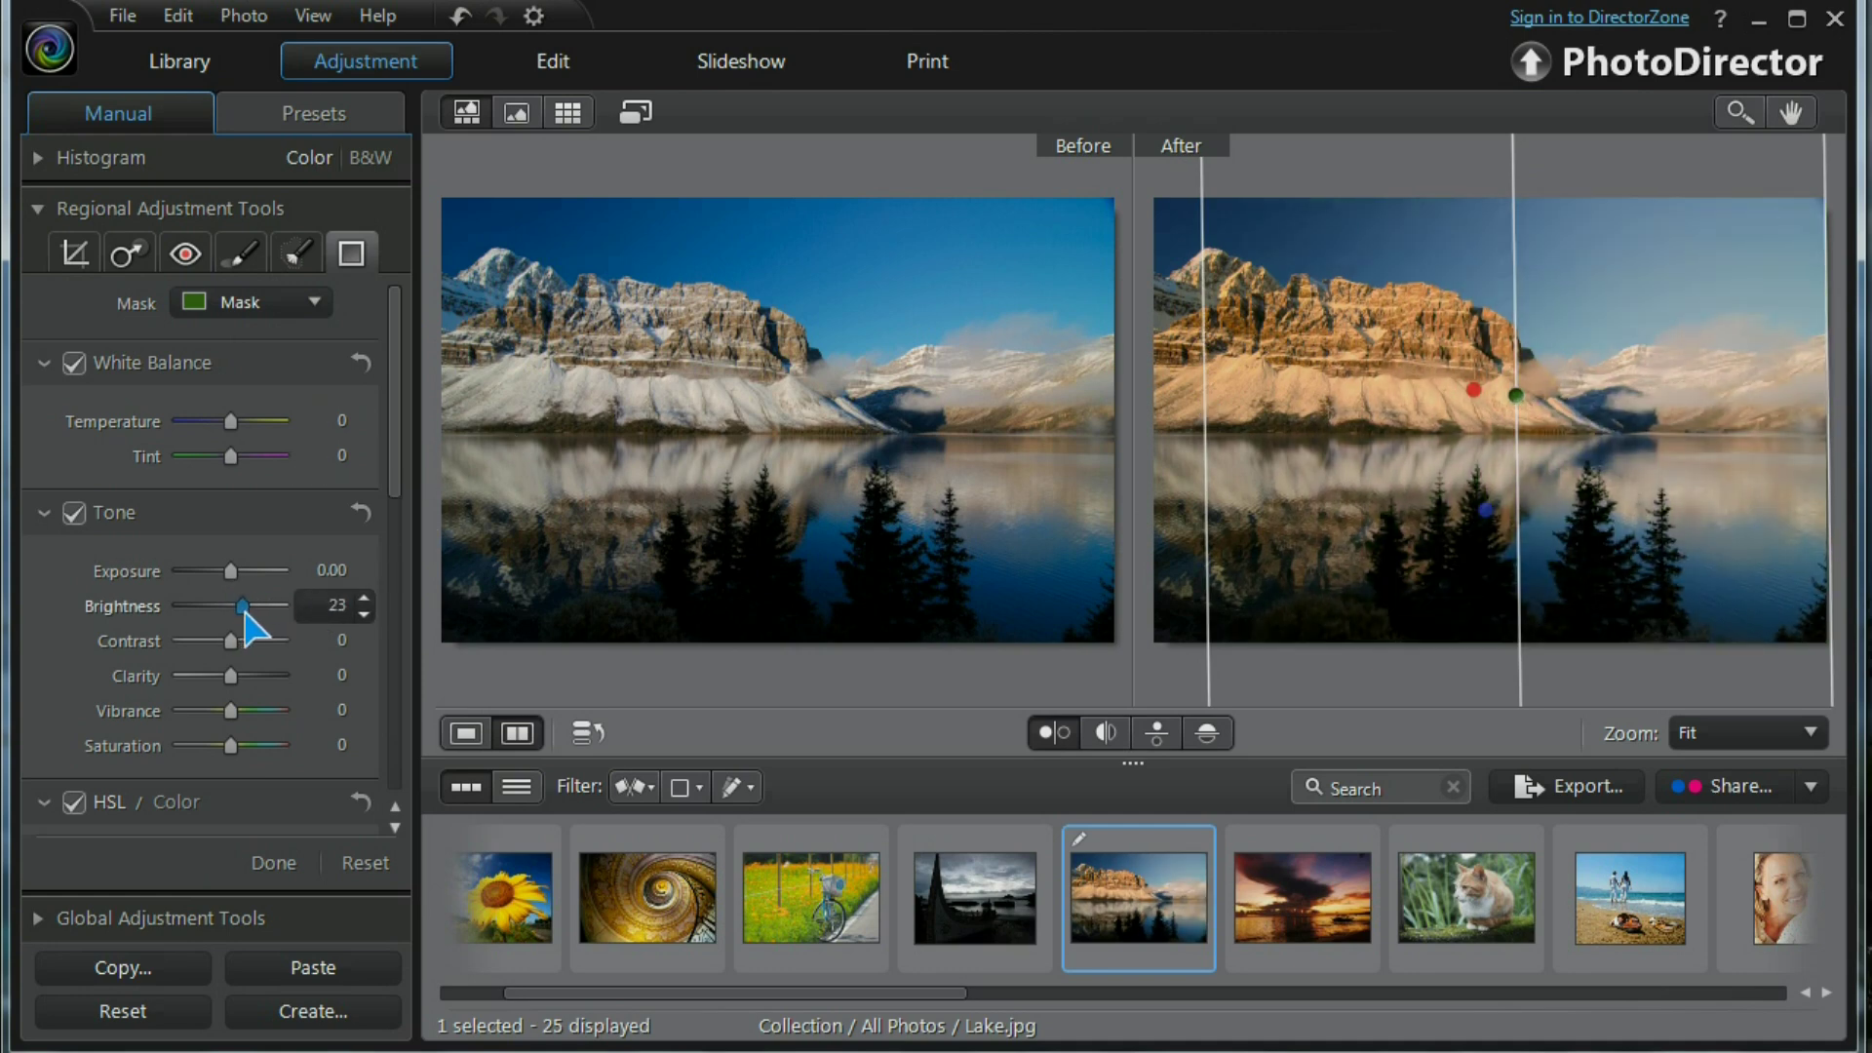
drag(243, 612, 250, 648)
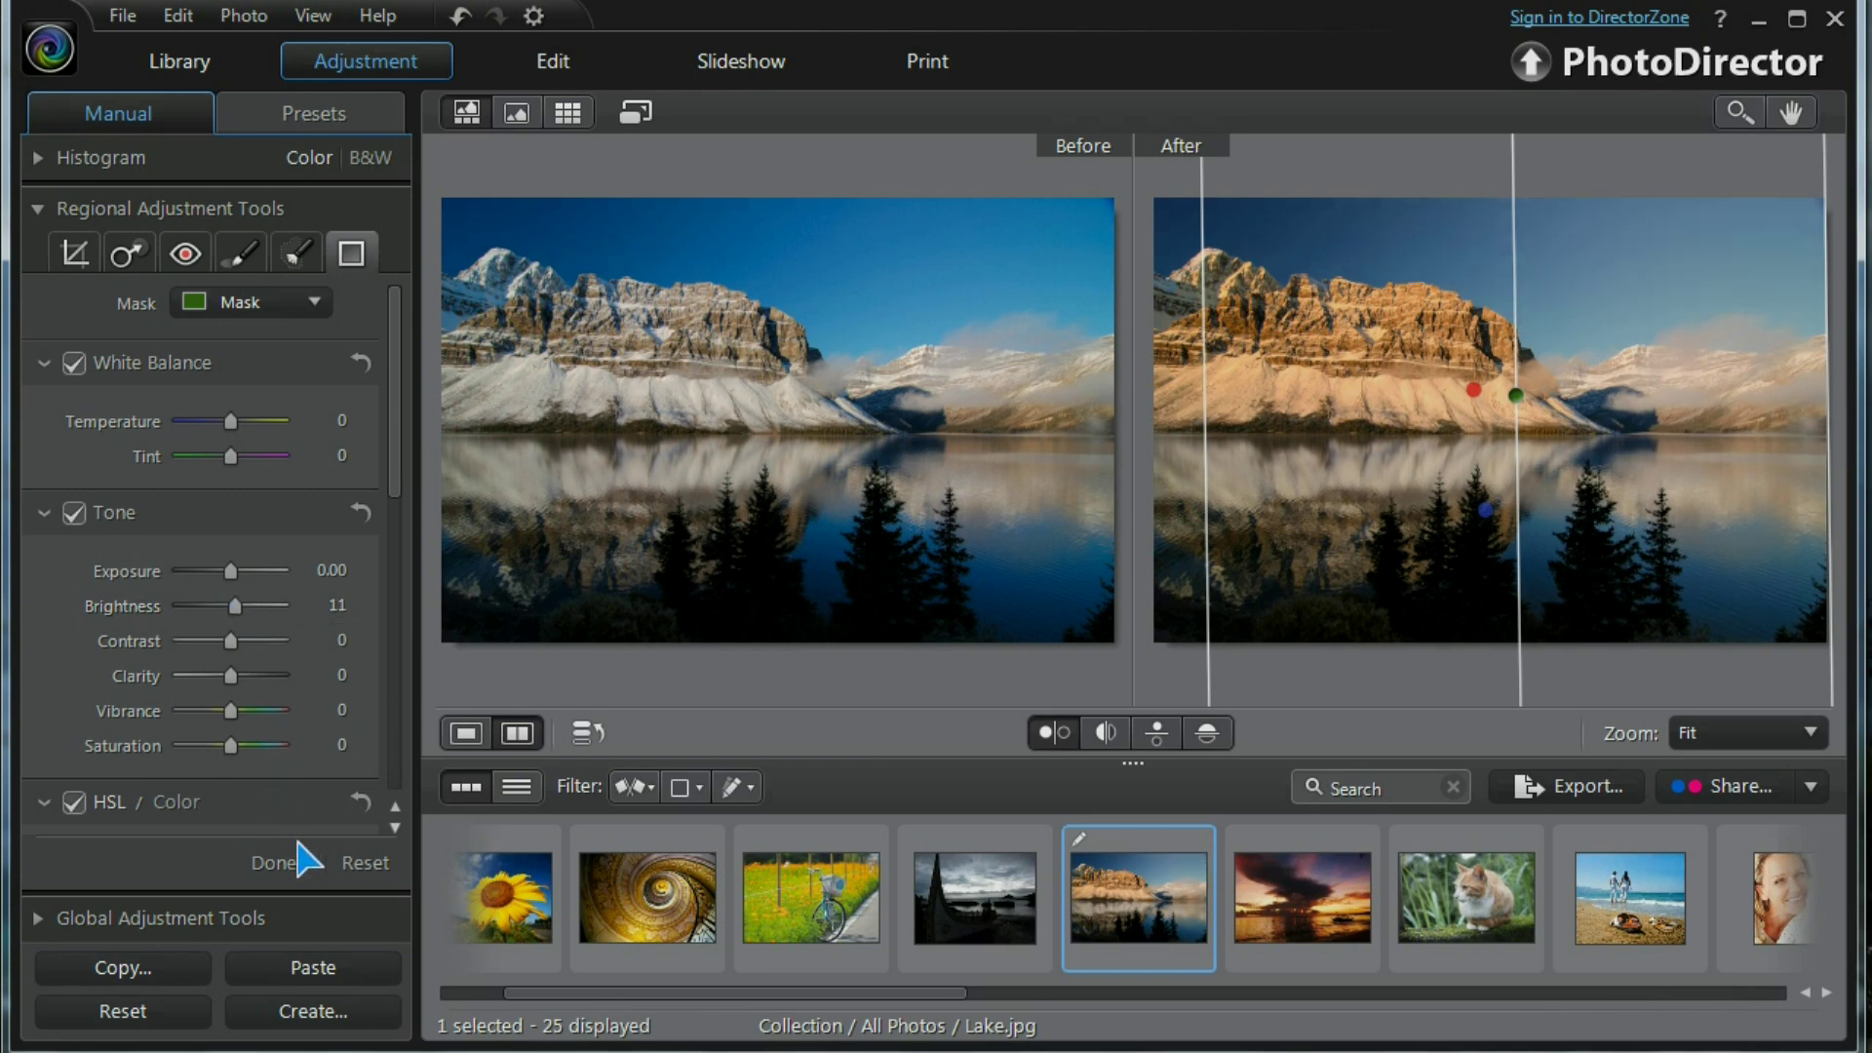
click(37, 207)
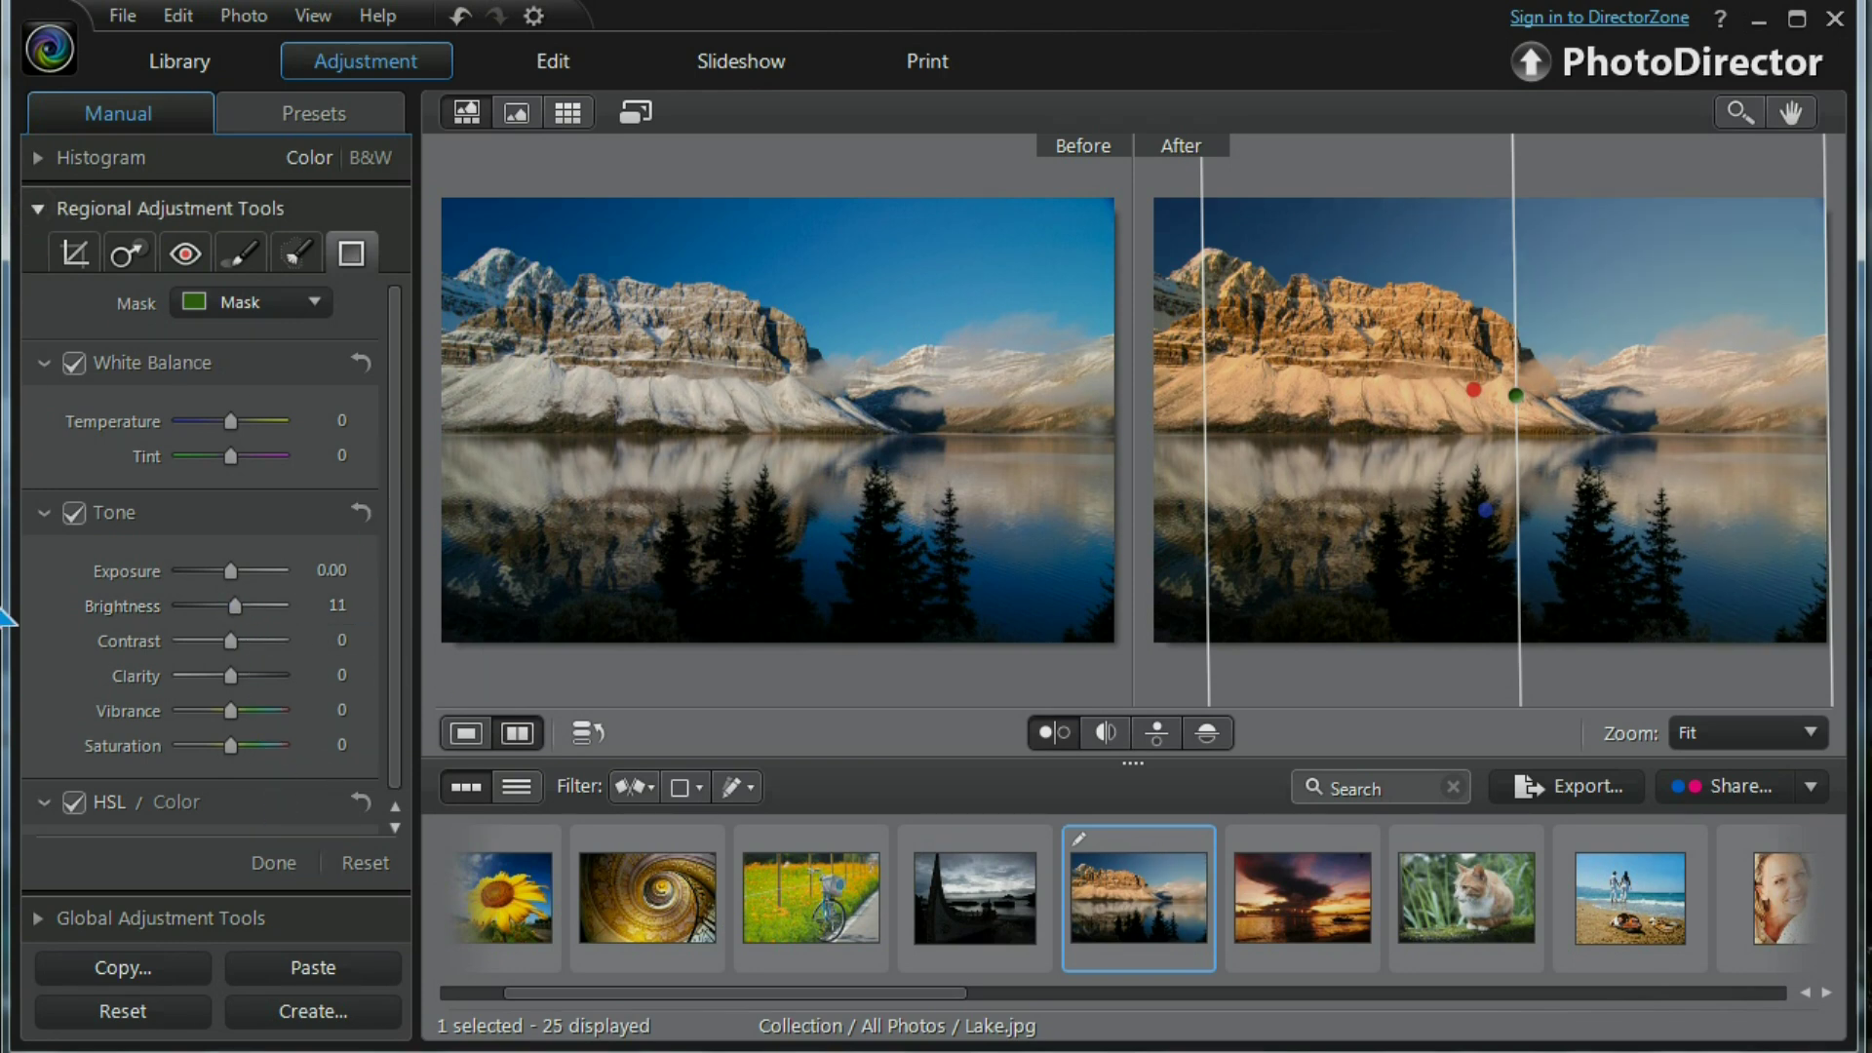